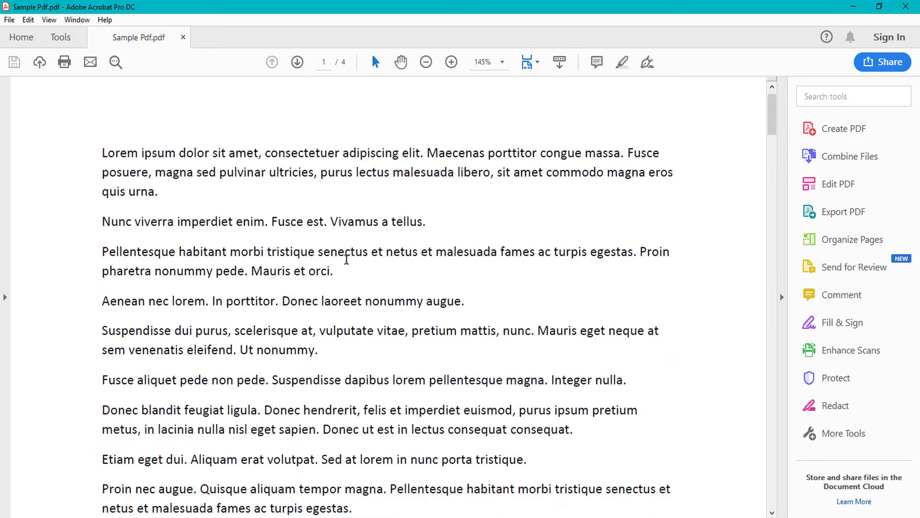
Scroll through all four pages of Sample Pdf.pdf and return to the top
scroll(361, 254, "down", 10)
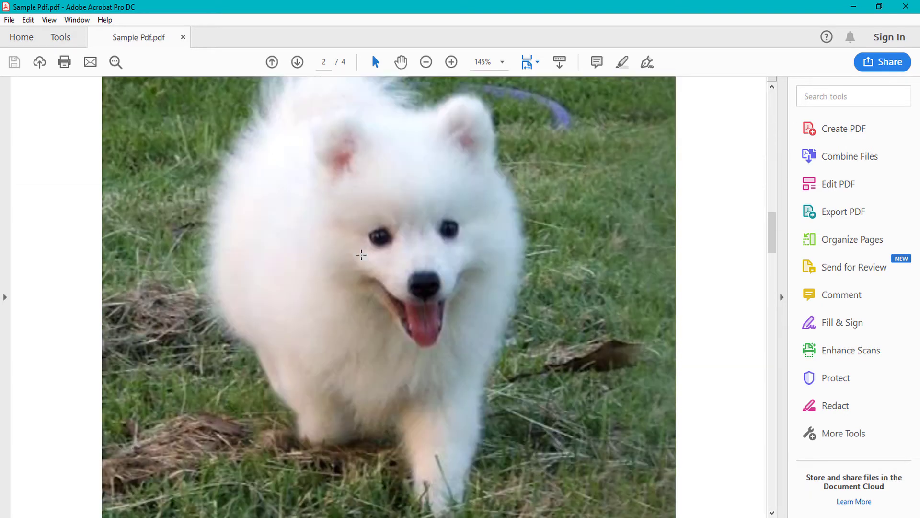
scroll(361, 254, "down", 10)
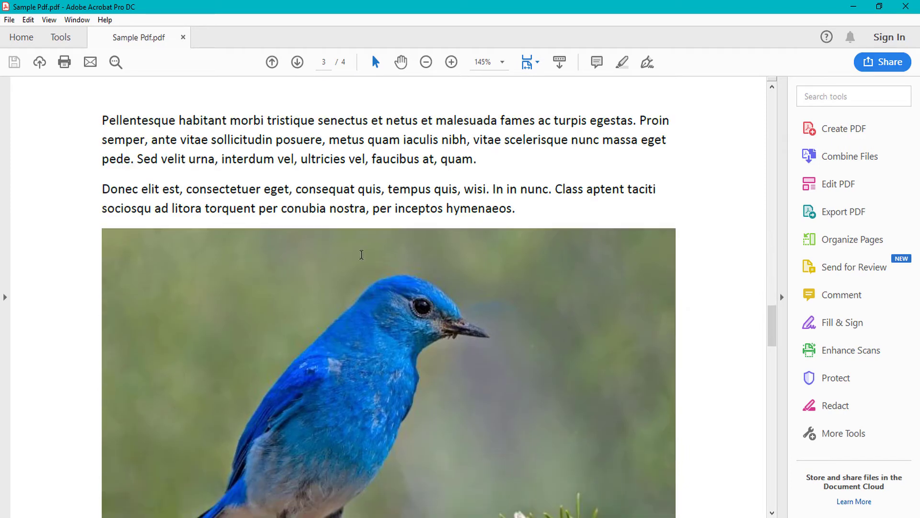
scroll(362, 295, "up", 10)
left_click_drag(776, 330, 754, 115)
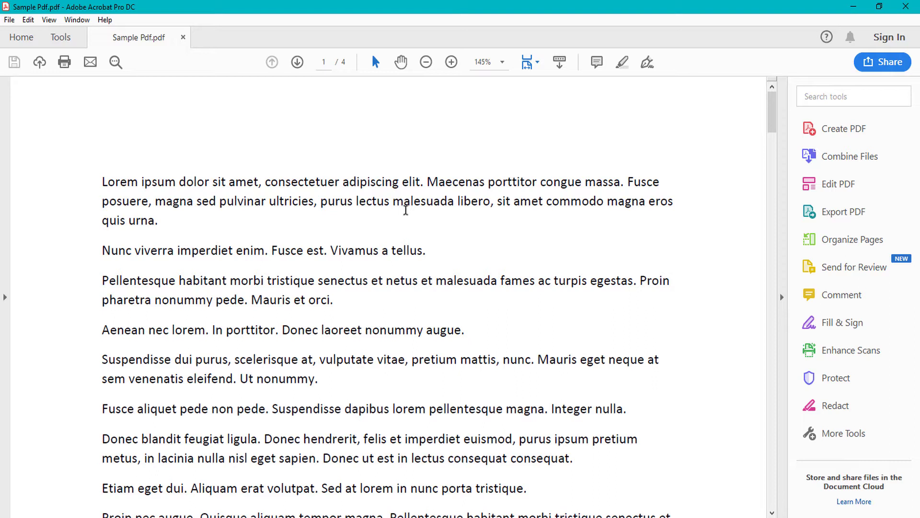
scroll(405, 210, "down", 4)
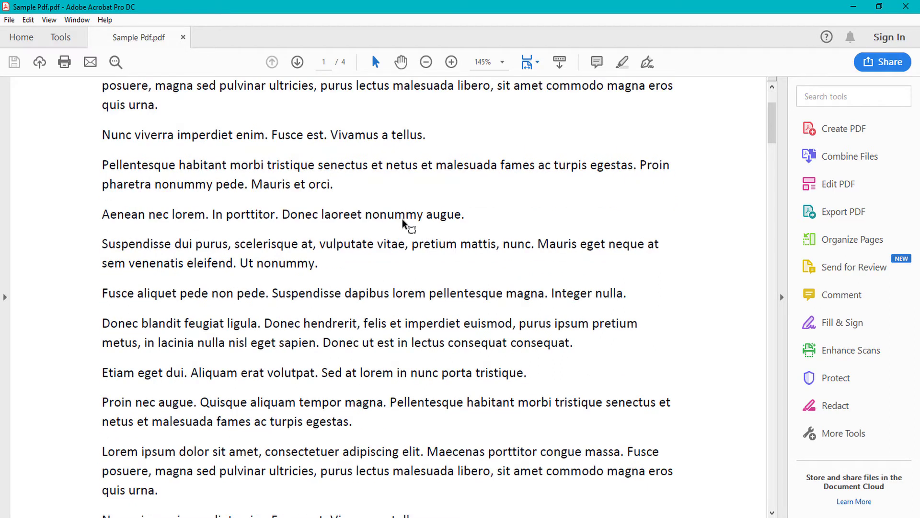
scroll(405, 223, "up", 3)
Drag-select the Pellentesque paragraph on page 1, then scroll through the pages again
left_click_drag(338, 274, 102, 250)
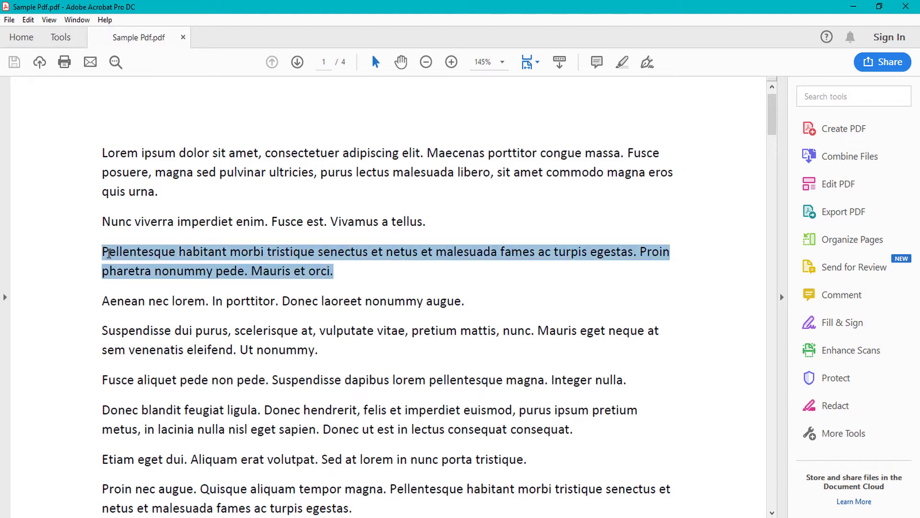
left_click(280, 300)
scroll(477, 322, "down", 20)
scroll(408, 321, "down", 18)
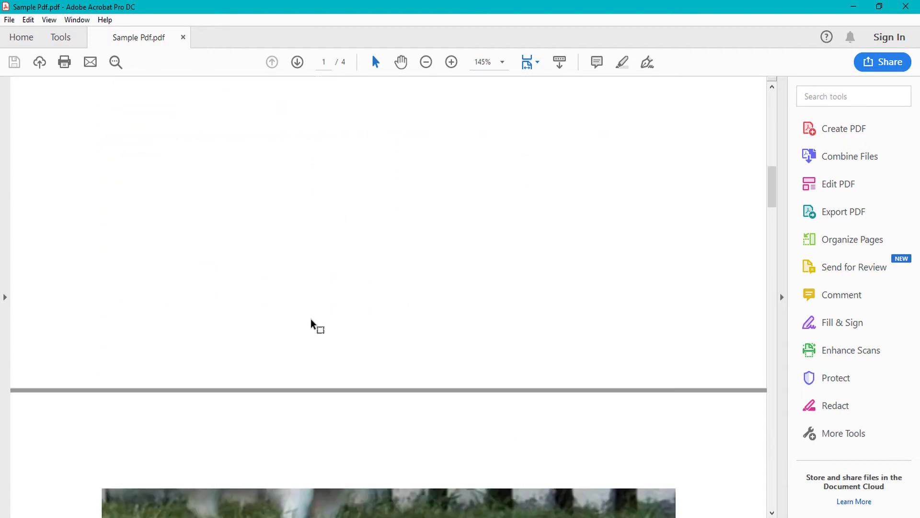
scroll(370, 323, "down", 20)
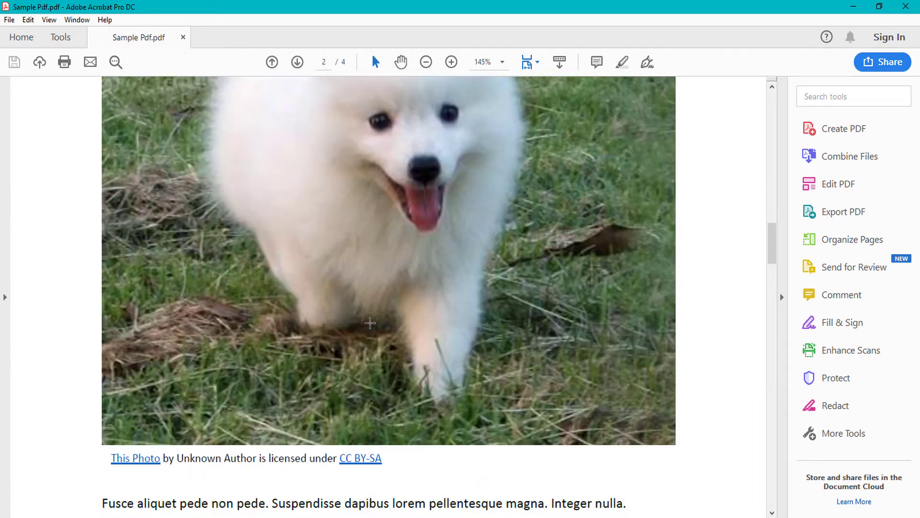
scroll(370, 322, "down", 2)
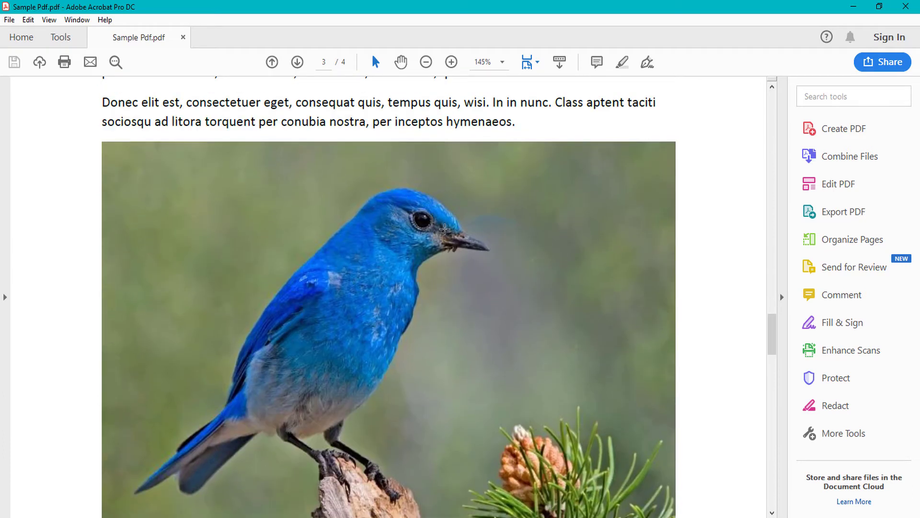
scroll(476, 370, "down", 8)
scroll(476, 370, "down", 13)
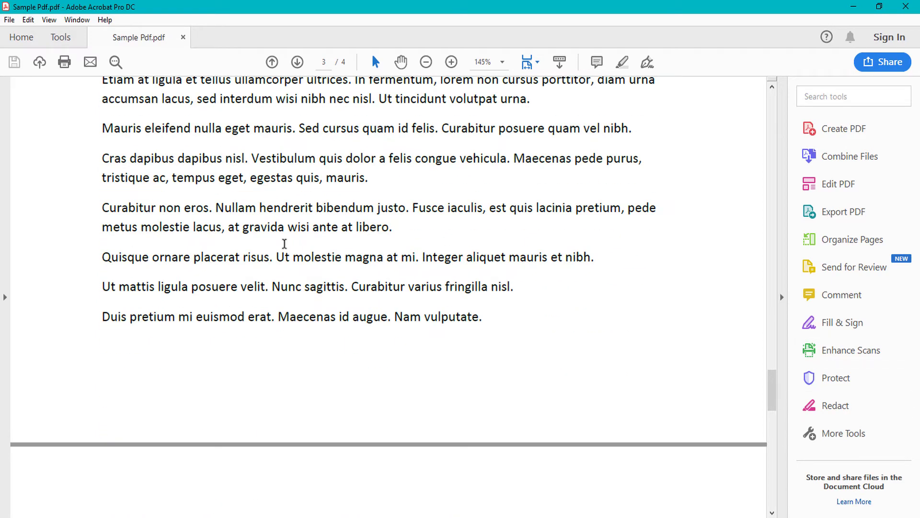
scroll(283, 242, "up", 20)
scroll(275, 246, "up", 20)
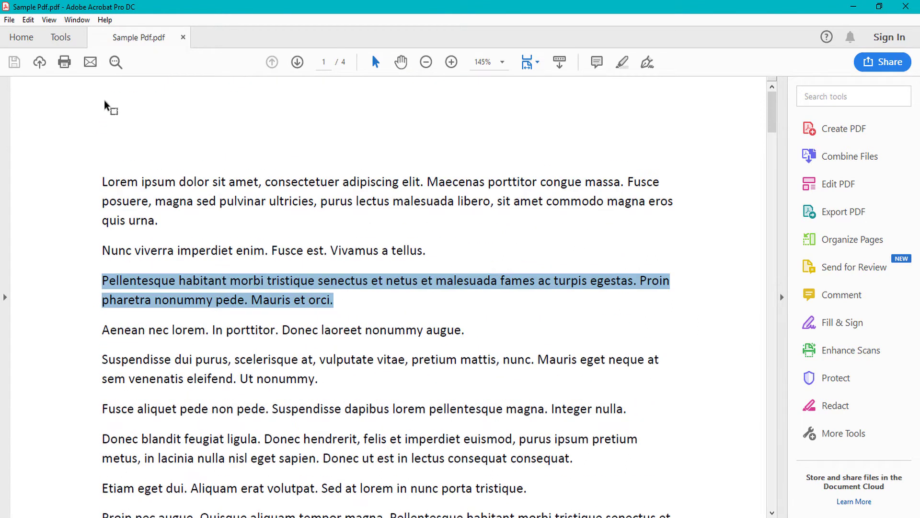
Find the Redact tool by searching Tools for 'reda' and open it on the document
left_click(60, 38)
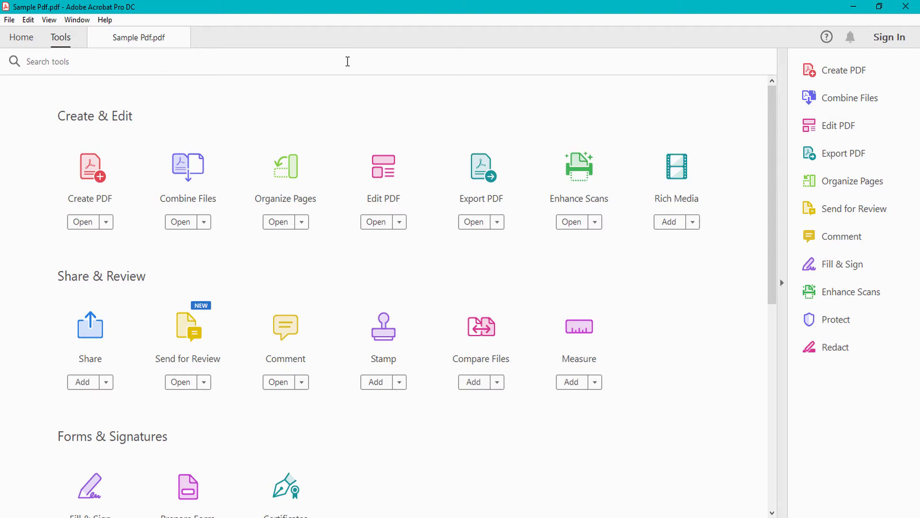
left_click(47, 62)
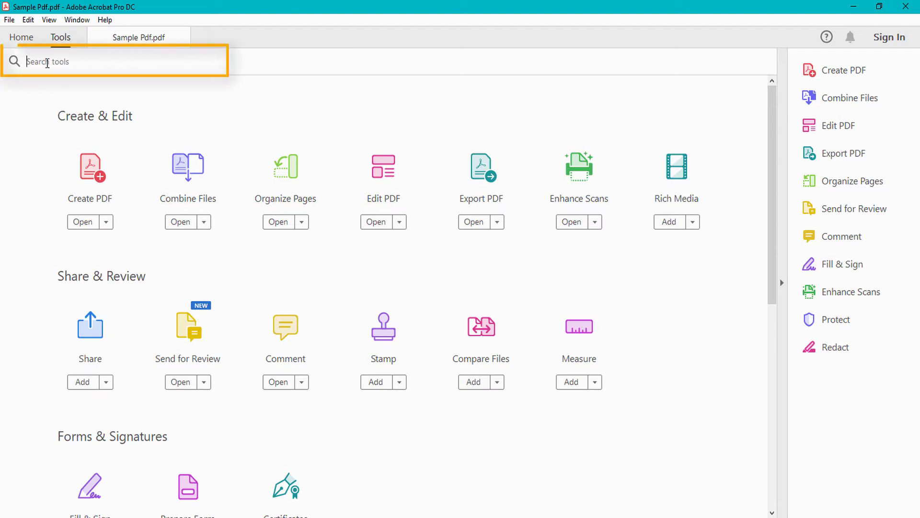
type("reda")
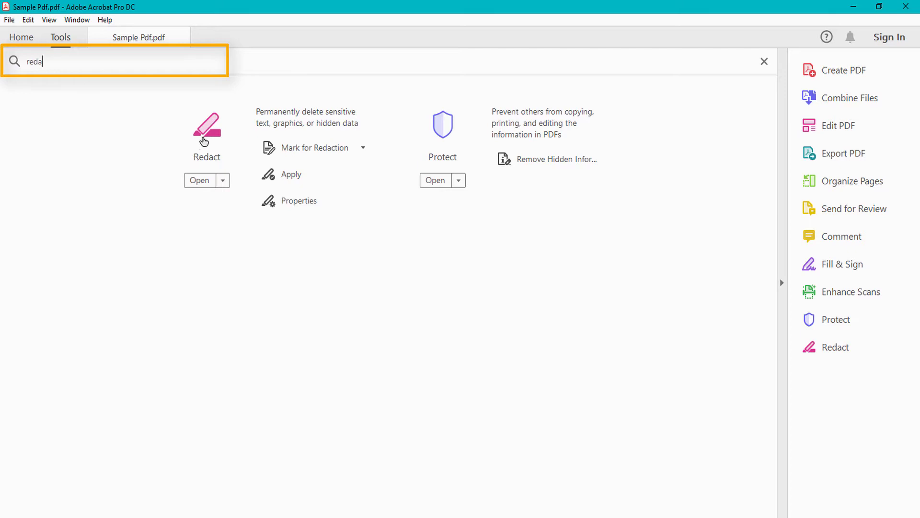
left_click(207, 131)
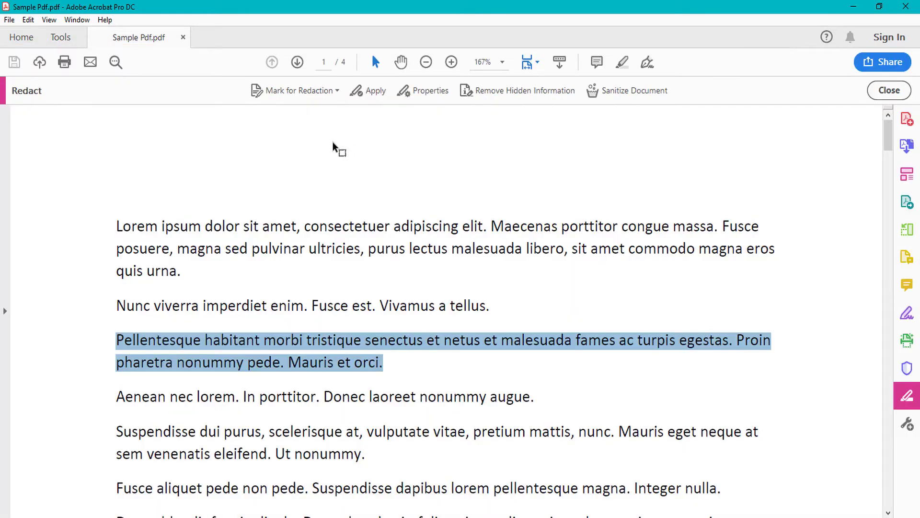
Clear the paragraph selection and list the Mark for Redaction choices: Text & Images, Pages, Find Text
left_click(257, 248)
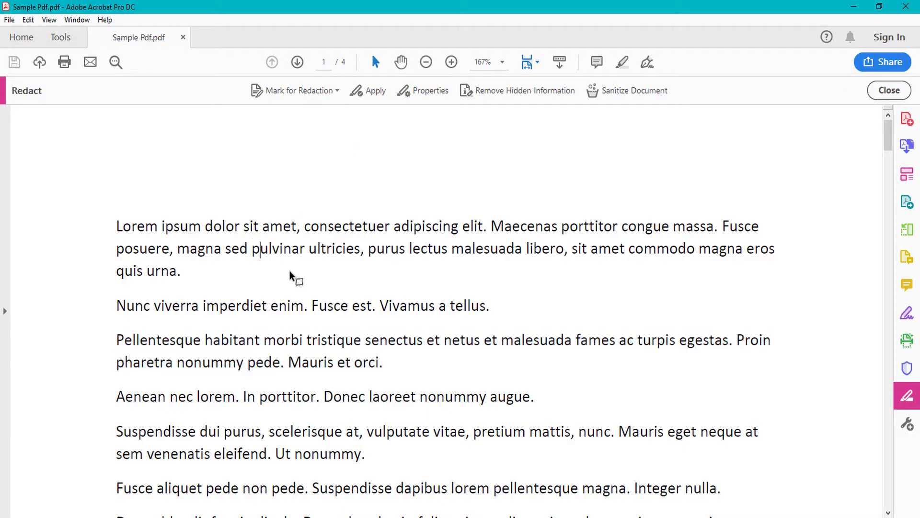
left_click(336, 91)
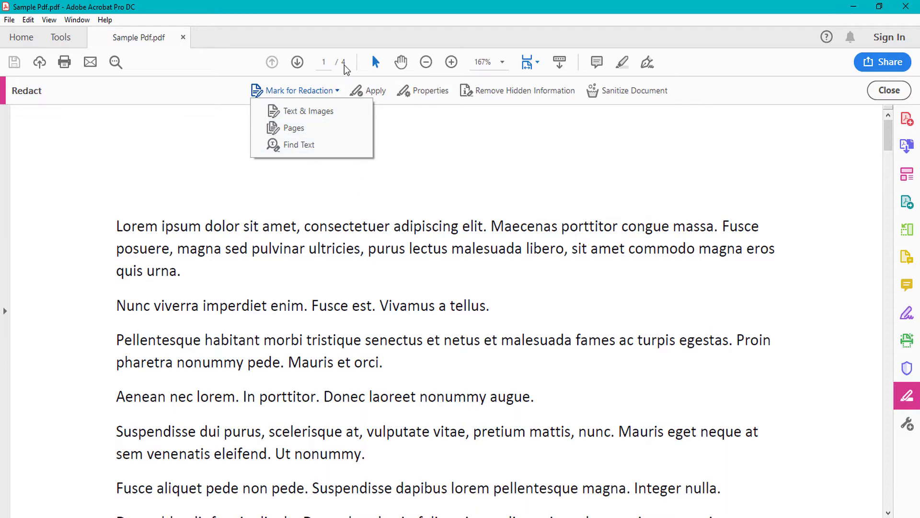
left_click(303, 145)
left_click(574, 299)
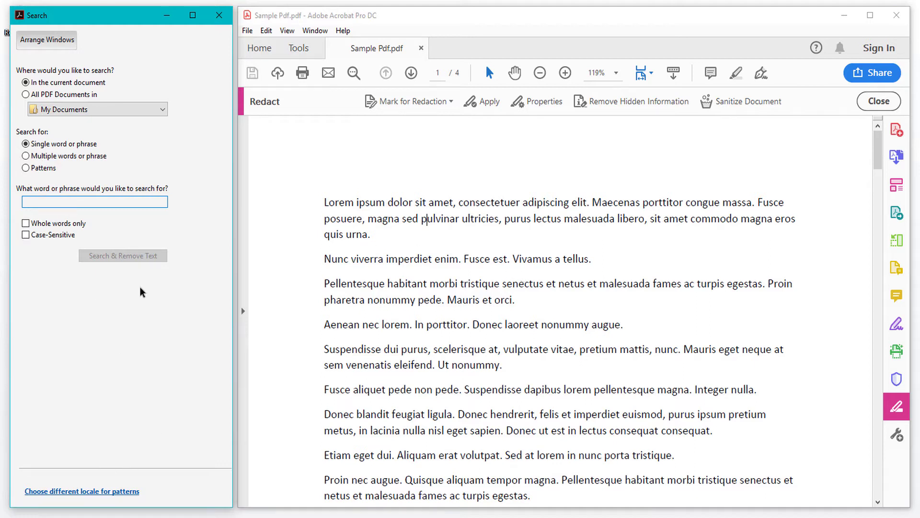
left_click(219, 14)
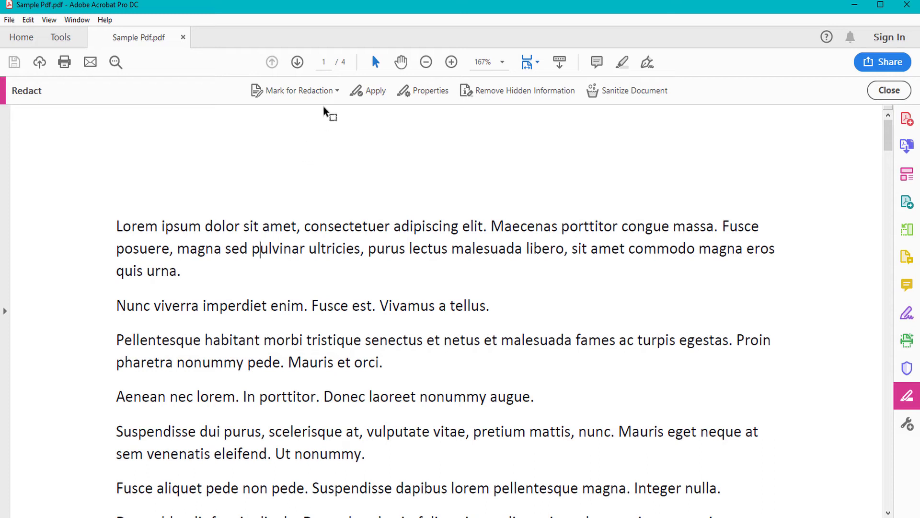
left_click(338, 90)
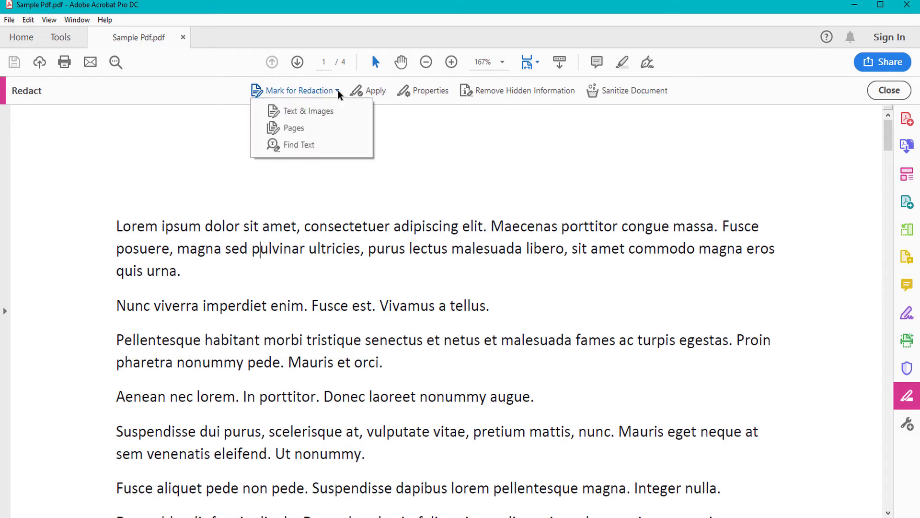
Choose Mark Text & Images and dismiss the redaction tips message
left_click(301, 111)
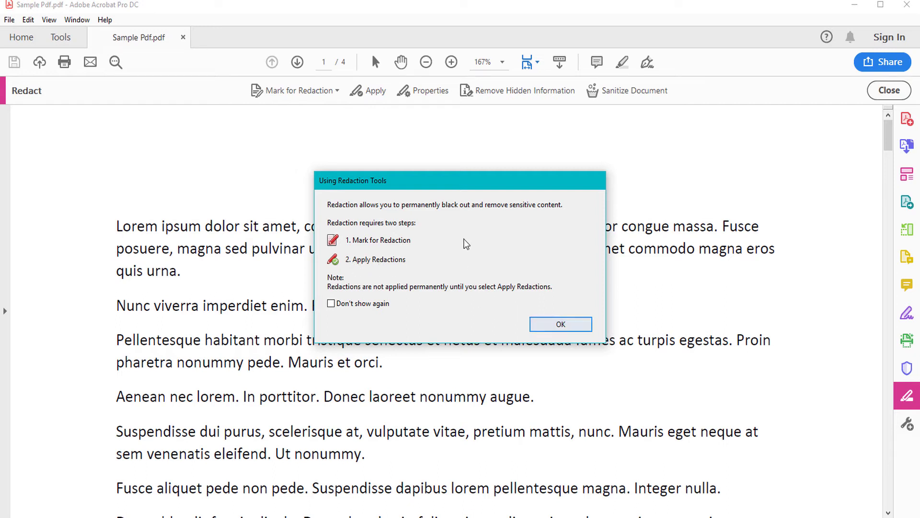
left_click(547, 325)
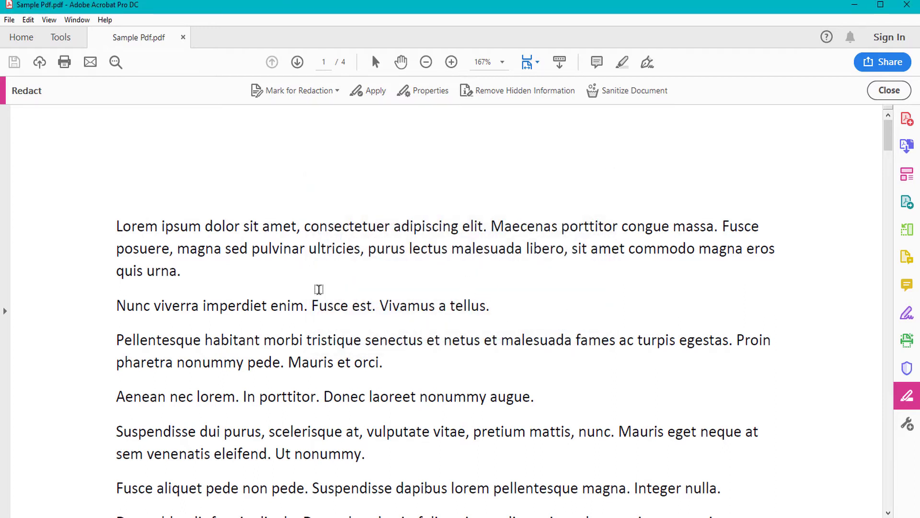
scroll(318, 290, "down", 2)
scroll(335, 292, "down", 1)
scroll(383, 283, "up", 1)
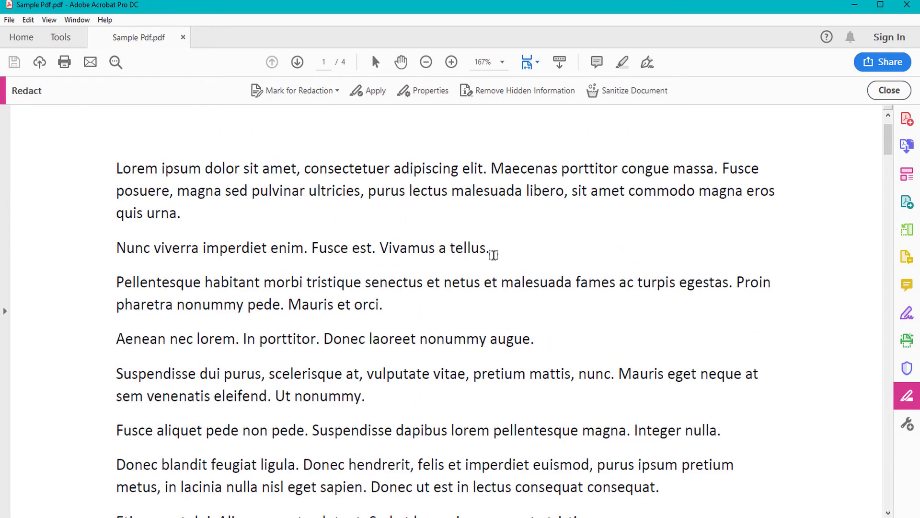
Mark the Nunc viverra line and 'Suspendisse dapibus lorem pellentesque magna' on page 1 for redaction
left_click_drag(488, 250, 116, 248)
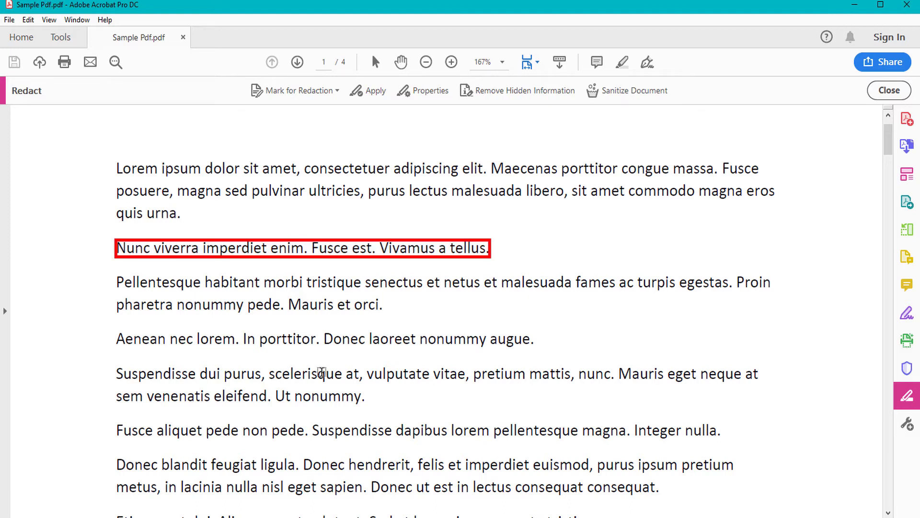
scroll(322, 369, "down", 5)
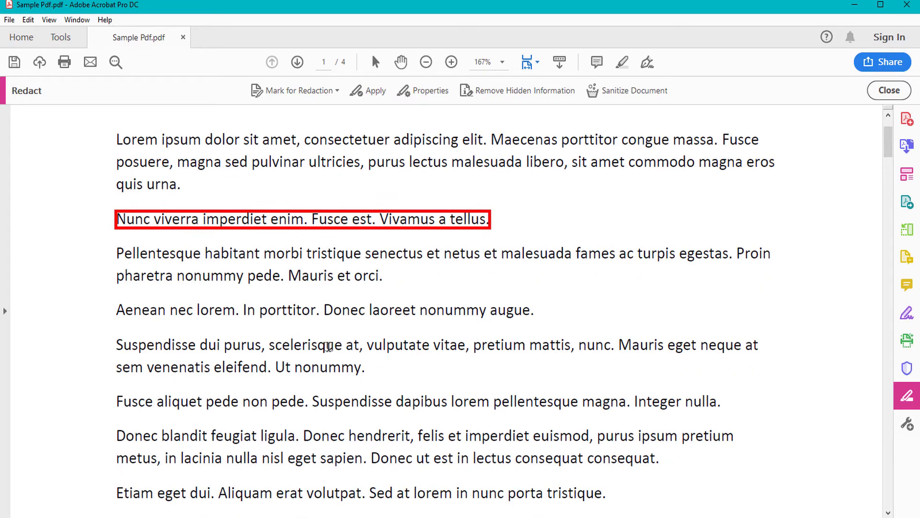
scroll(329, 345, "down", 1)
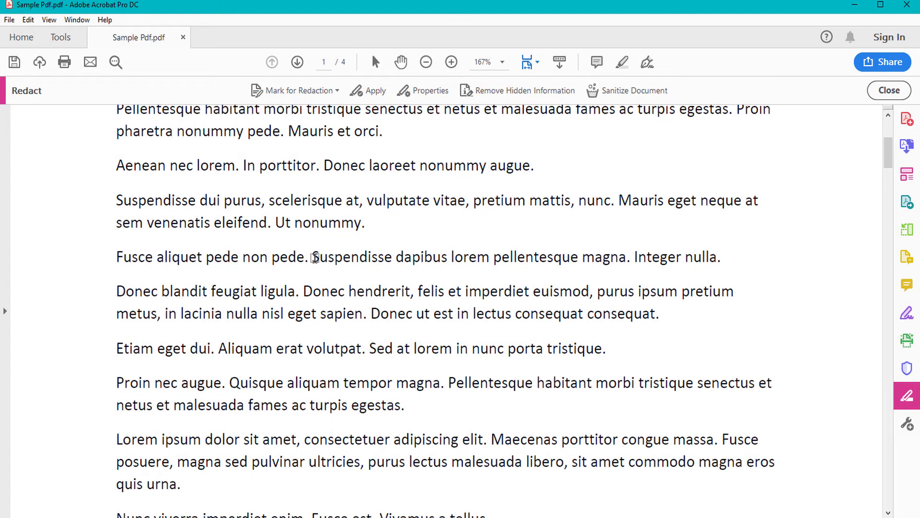
left_click_drag(312, 258, 625, 257)
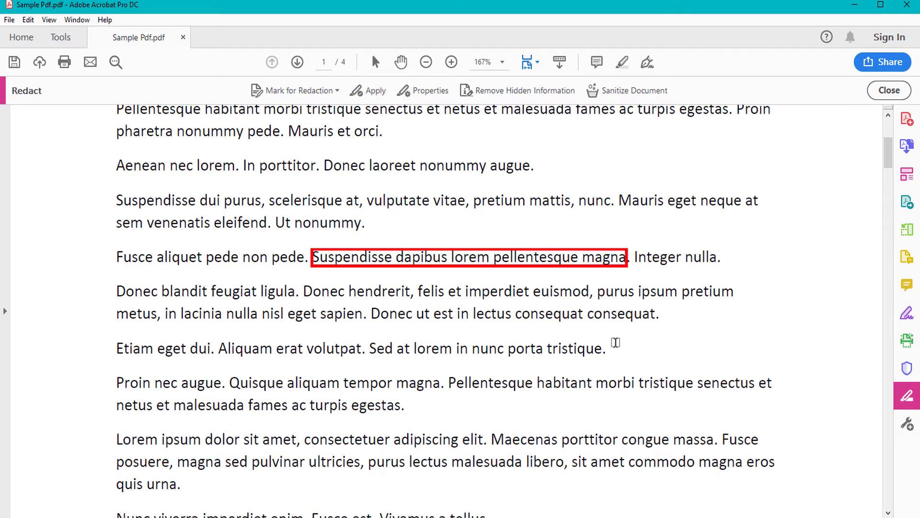
scroll(615, 342, "down", 4)
scroll(450, 192, "up", 9)
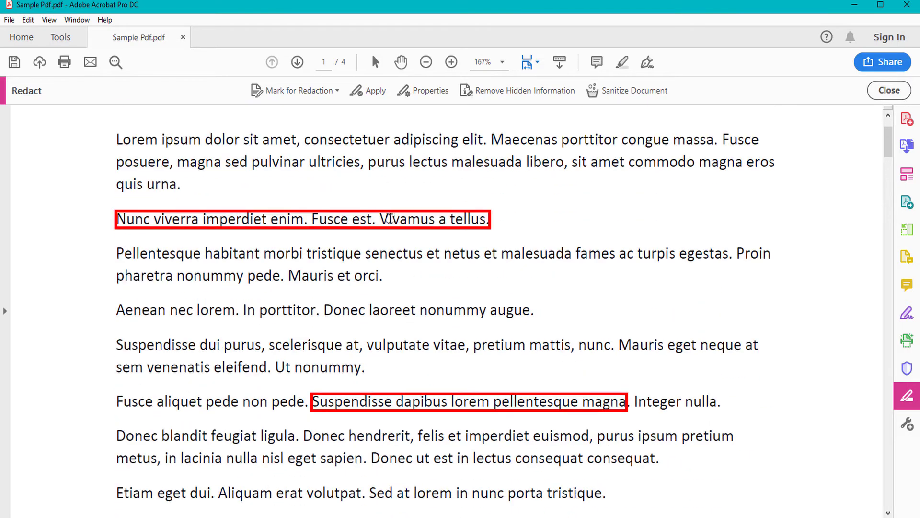
scroll(391, 219, "down", 3)
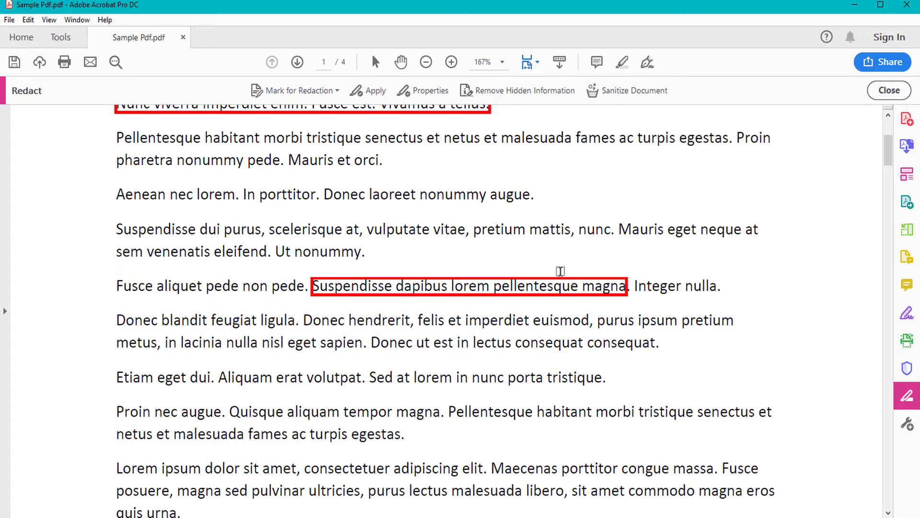
Mark a rectangular area over the page-2 puppy photo for redaction
scroll(353, 312, "down", 10)
scroll(345, 312, "down", 15)
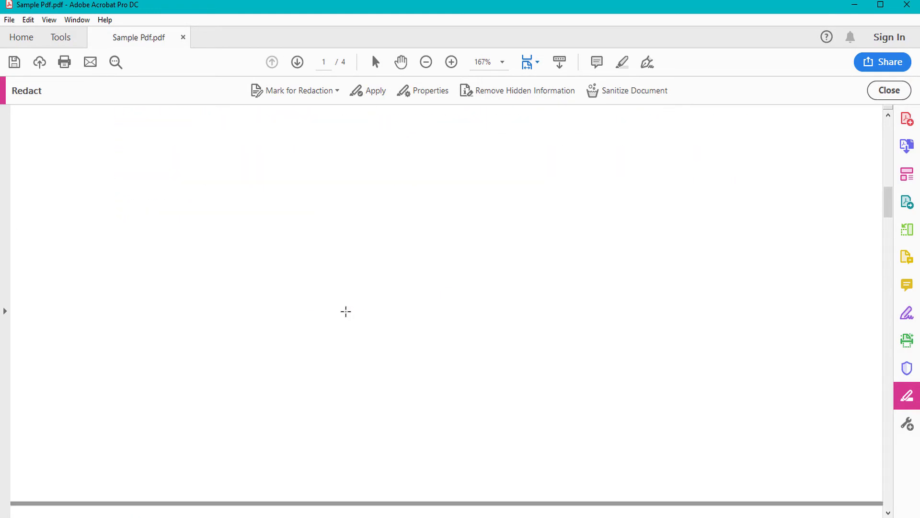
scroll(355, 307, "down", 2)
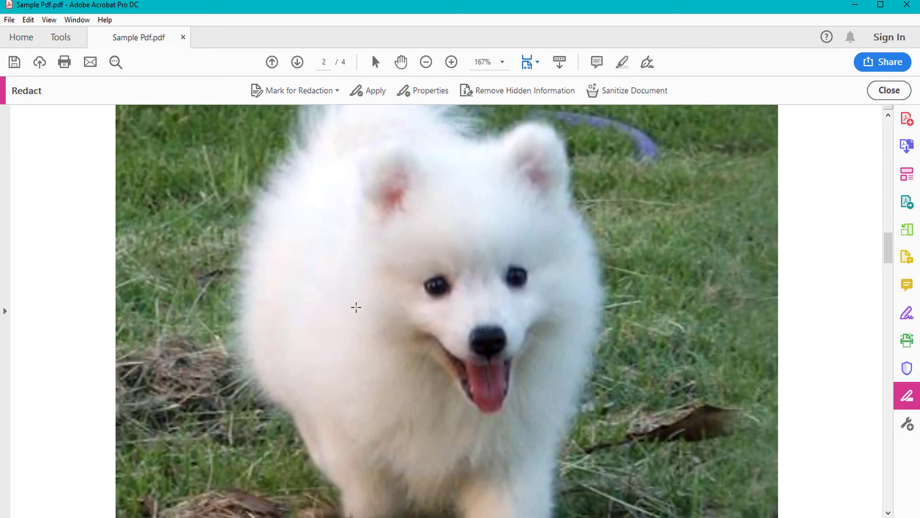
scroll(232, 130, "up", 1)
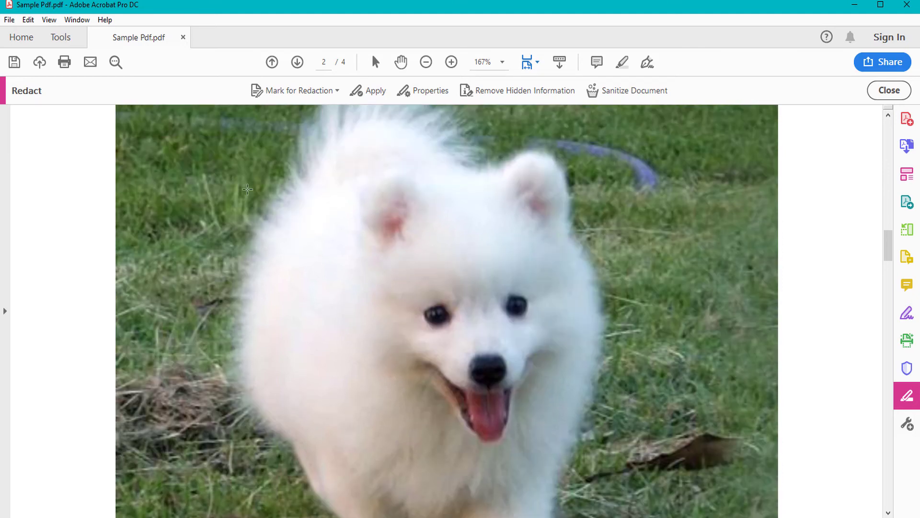
left_click_drag(205, 124, 301, 235)
left_click_drag(368, 284, 704, 496)
Mark the sentence 'Sed at lorem in nunc porta tristique.' and the page-3 bluebird photo for redaction
scroll(595, 399, "down", 15)
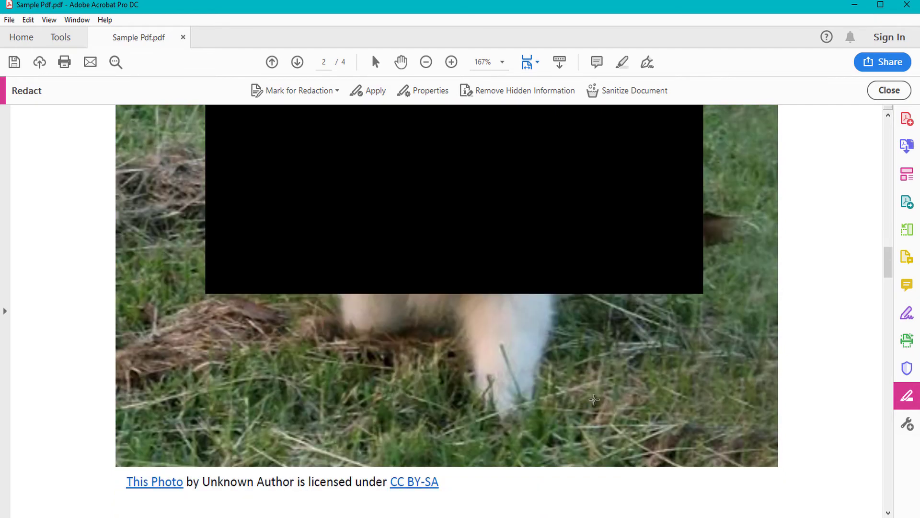
scroll(595, 399, "down", 3)
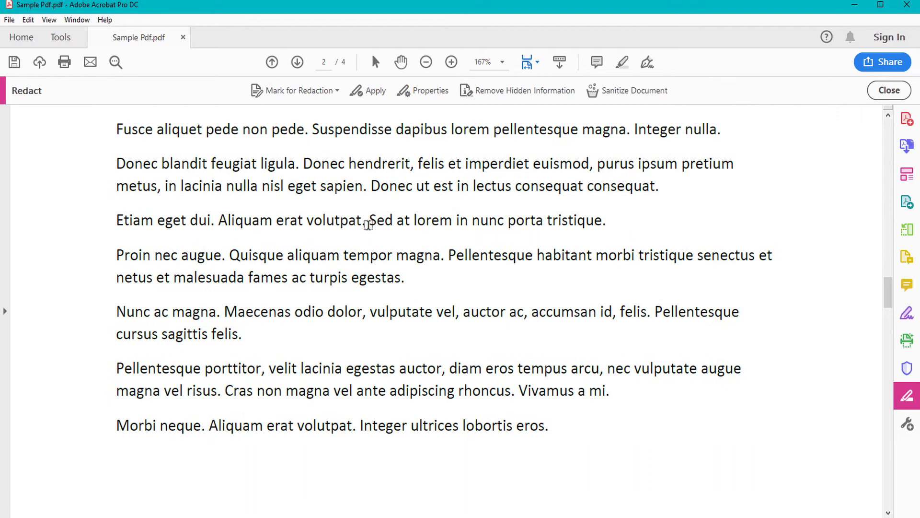
left_click_drag(603, 222, 370, 224)
scroll(443, 332, "down", 15)
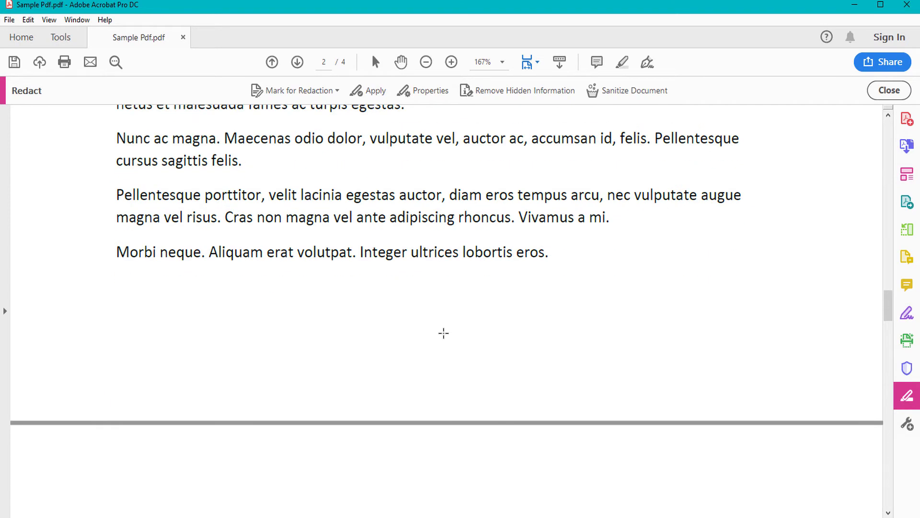
scroll(444, 333, "down", 5)
scroll(444, 333, "up", 3)
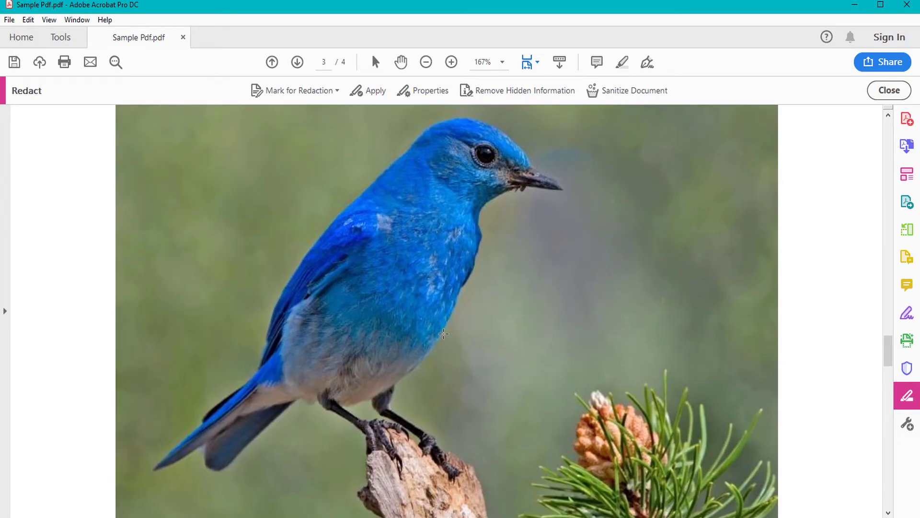
left_click_drag(240, 164, 638, 446)
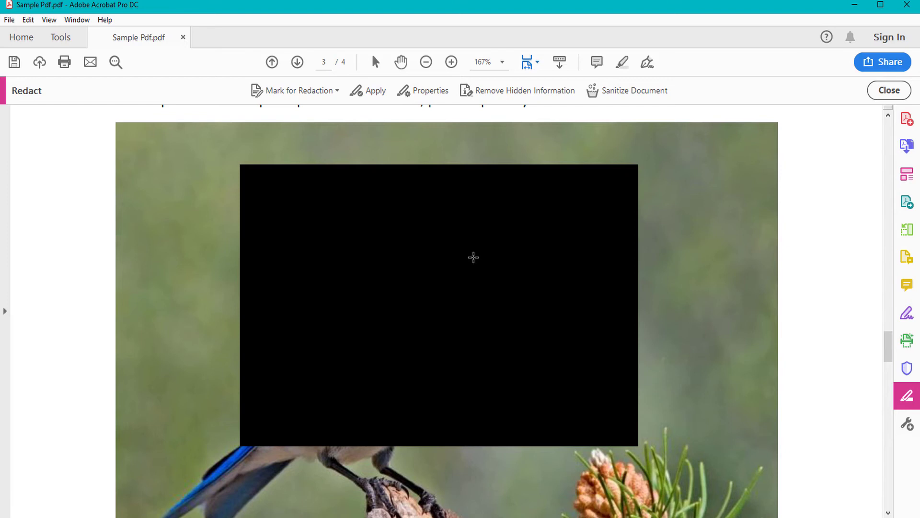
scroll(189, 204, "up", 20)
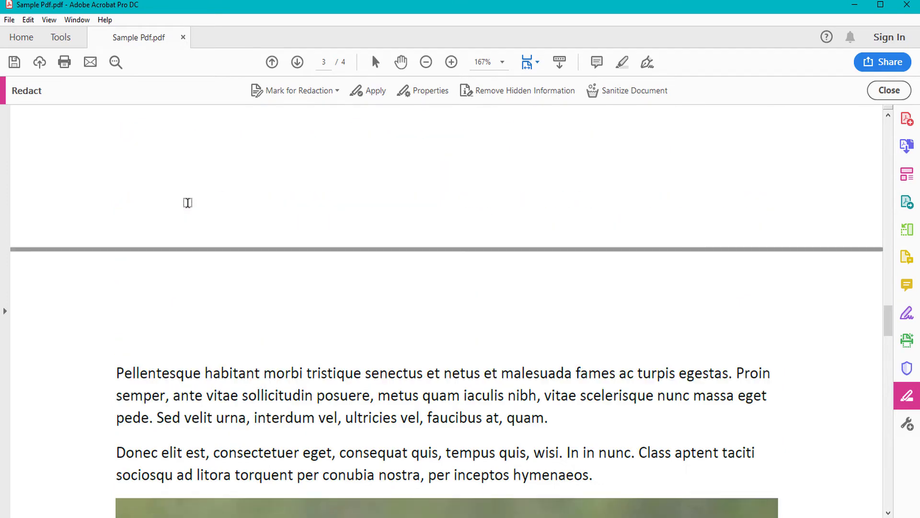
Apply all marked redactions as black boxes and agree to remove hidden information
scroll(188, 203, "up", 15)
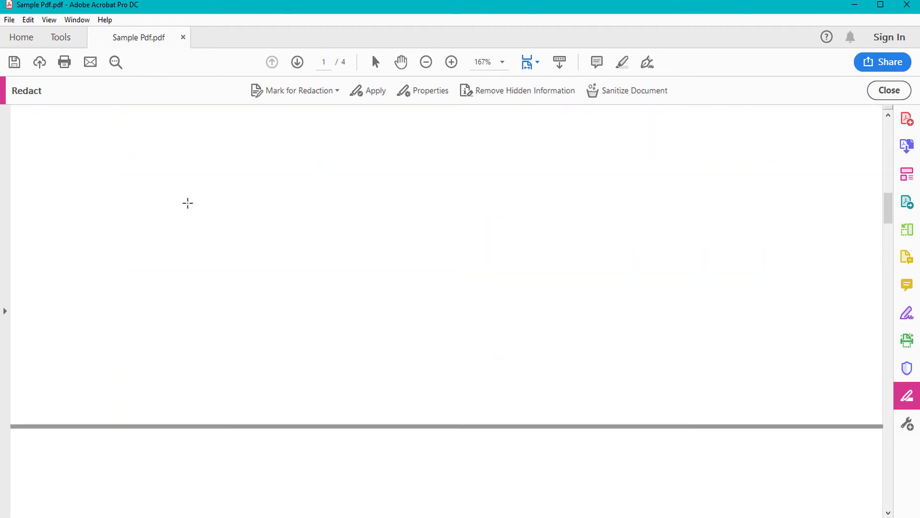
scroll(187, 204, "up", 4)
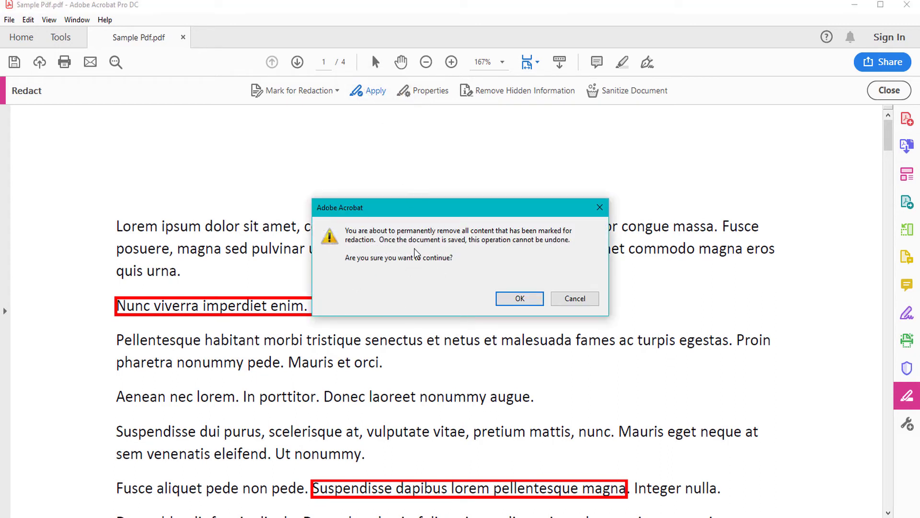
left_click(506, 300)
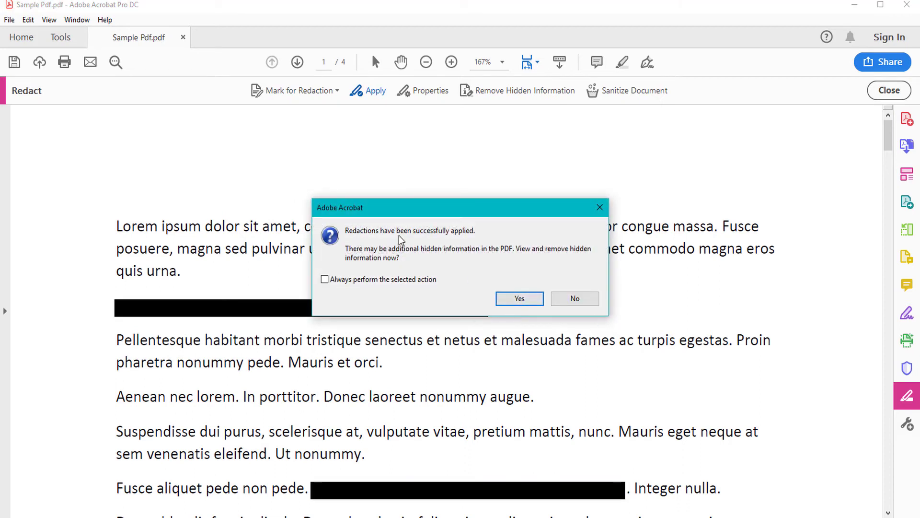
left_click(511, 299)
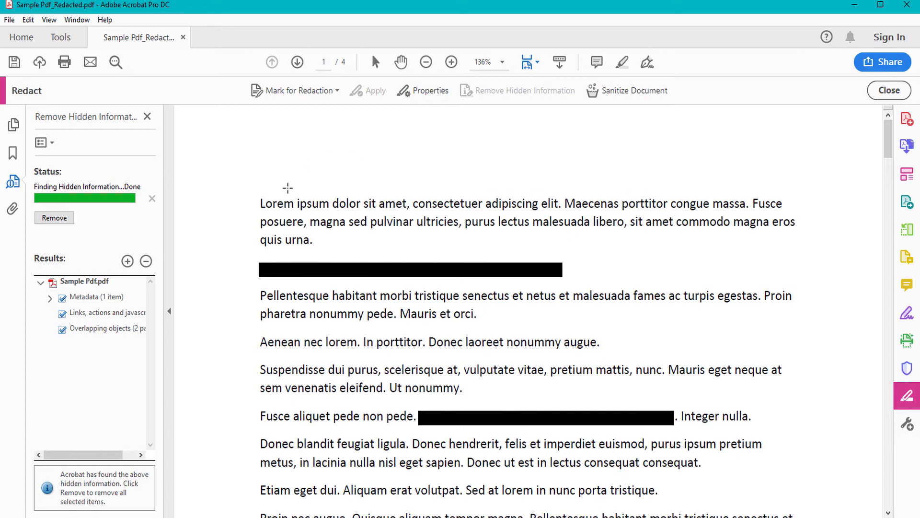
Review the black redaction boxes across the pages and bring up the Save As PDF dialog
scroll(267, 257, "down", 3)
scroll(266, 257, "down", 15)
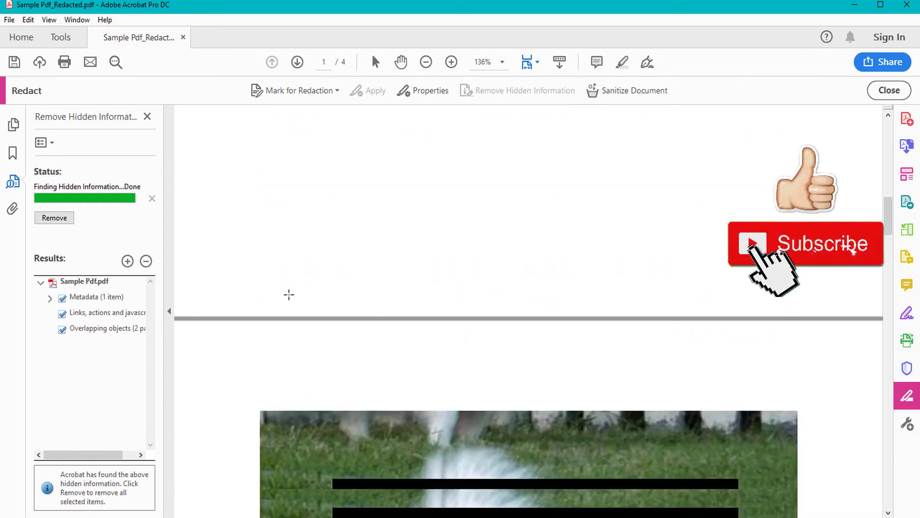
scroll(289, 294, "down", 15)
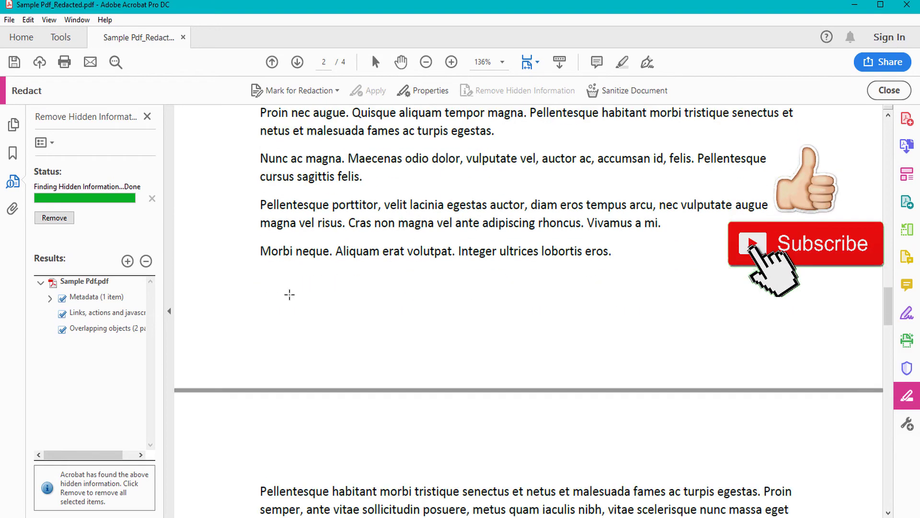
scroll(289, 294, "up", 15)
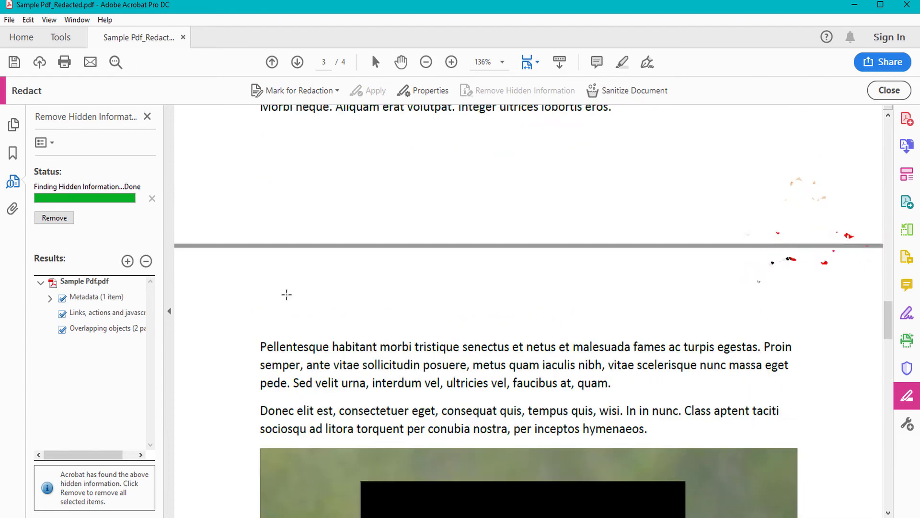
scroll(286, 294, "up", 10)
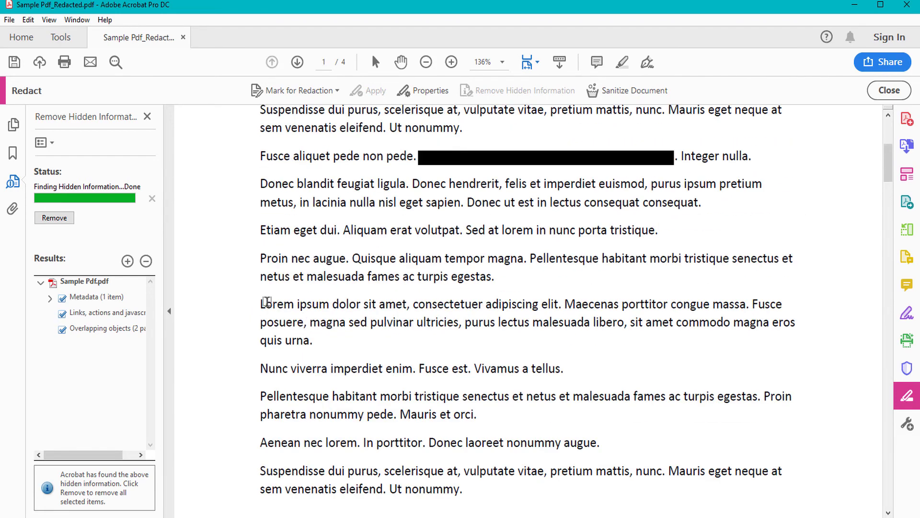
left_click(14, 62)
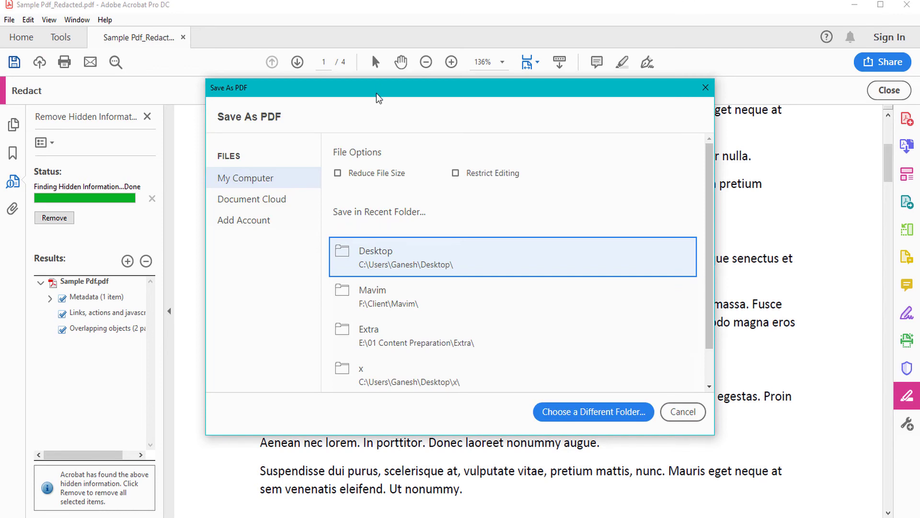
Save the redacted copy to the Desktop as Sample Pdf_Redacted.pdf
left_click_drag(376, 93, 402, 105)
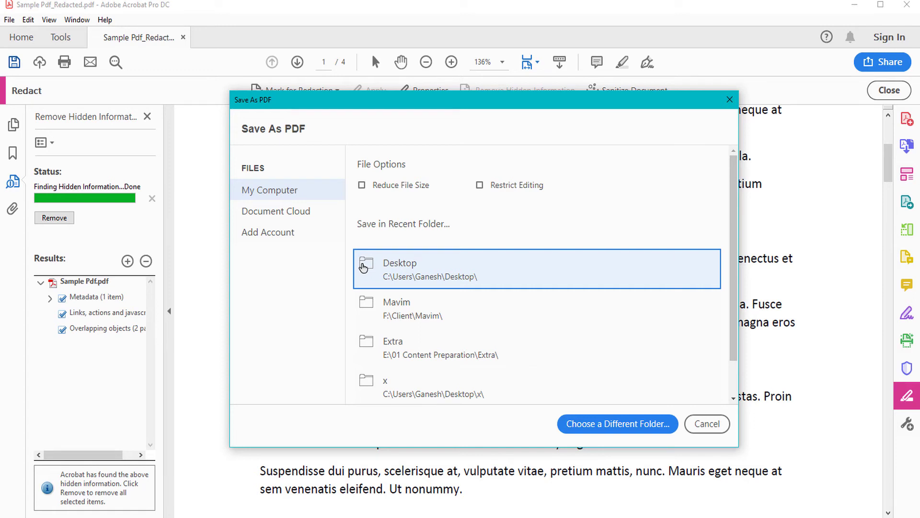
left_click(609, 423)
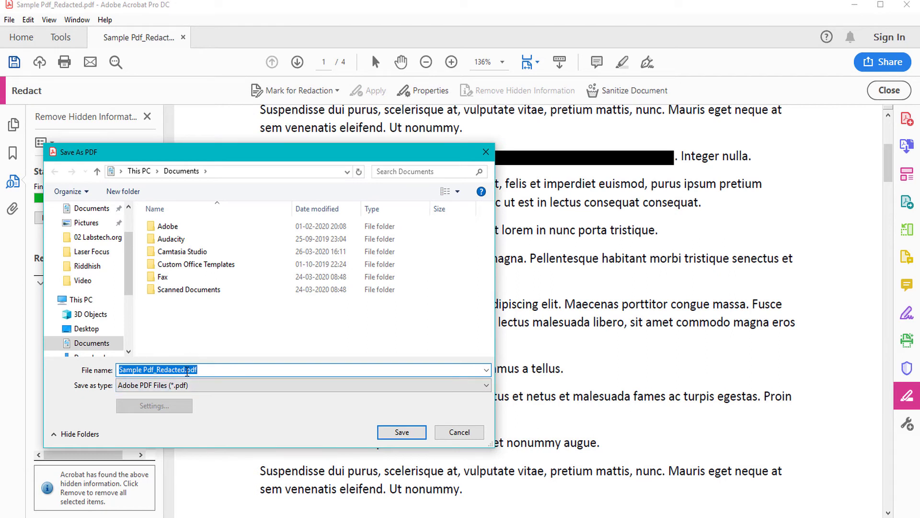
scroll(127, 260, "up", 3)
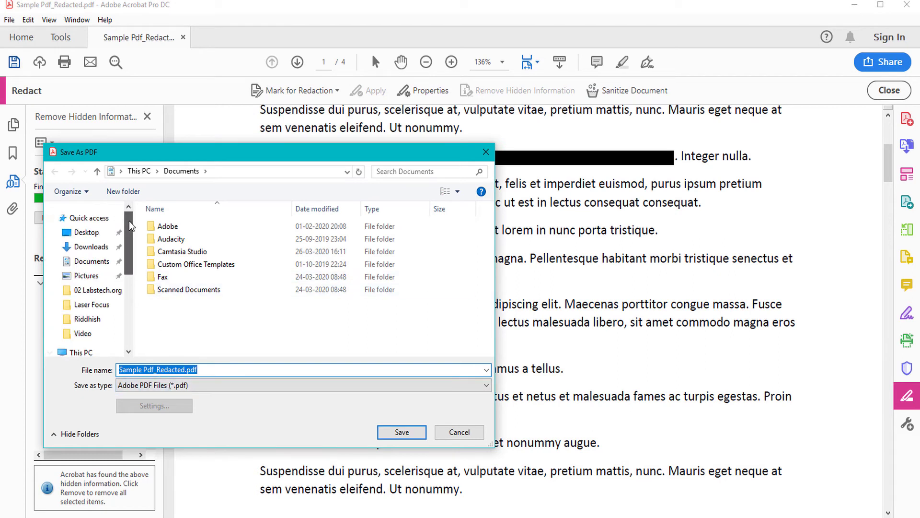
left_click(84, 234)
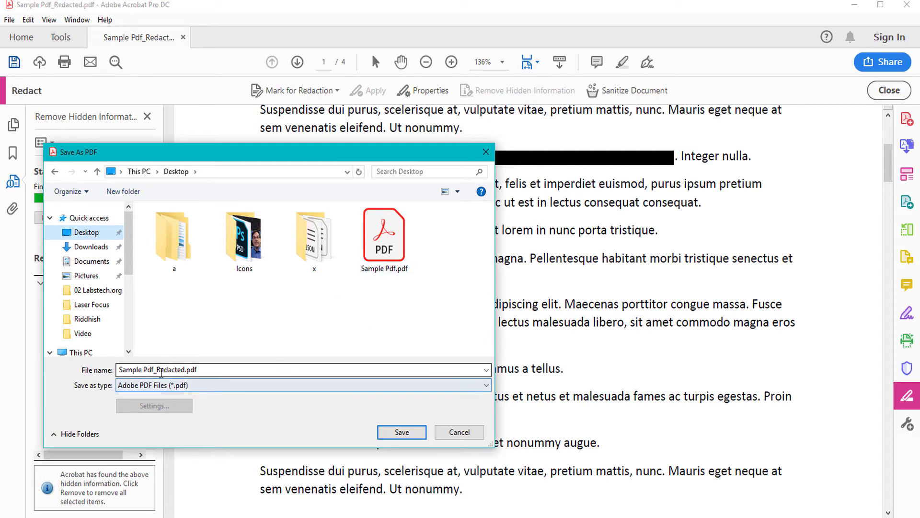
left_click(410, 433)
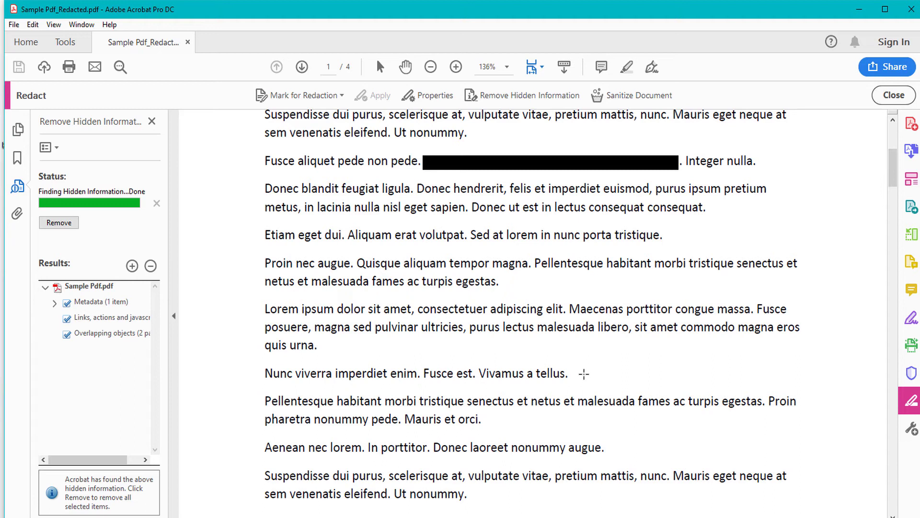
Reopen the original Sample Pdf.pdf, confirm its text and photos are intact, and close Acrobat
left_click(917, 12)
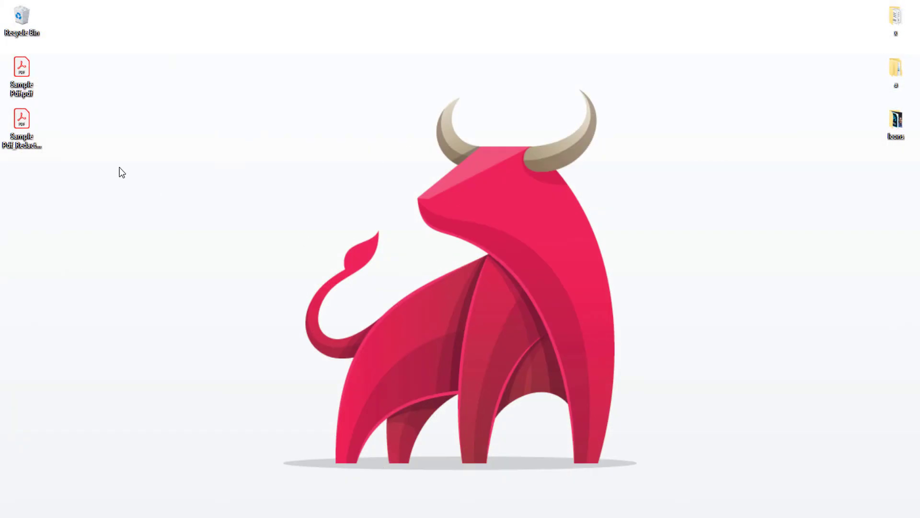
double_click(22, 69)
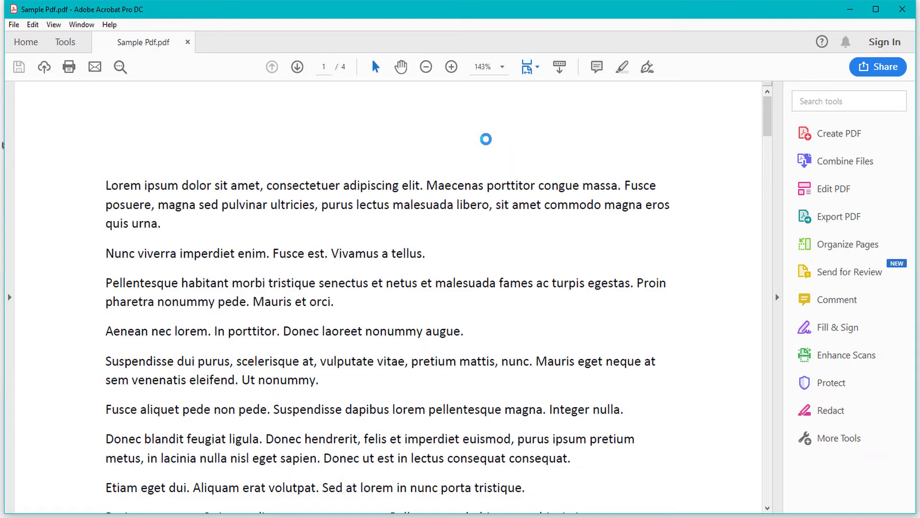
scroll(377, 225, "down", 5)
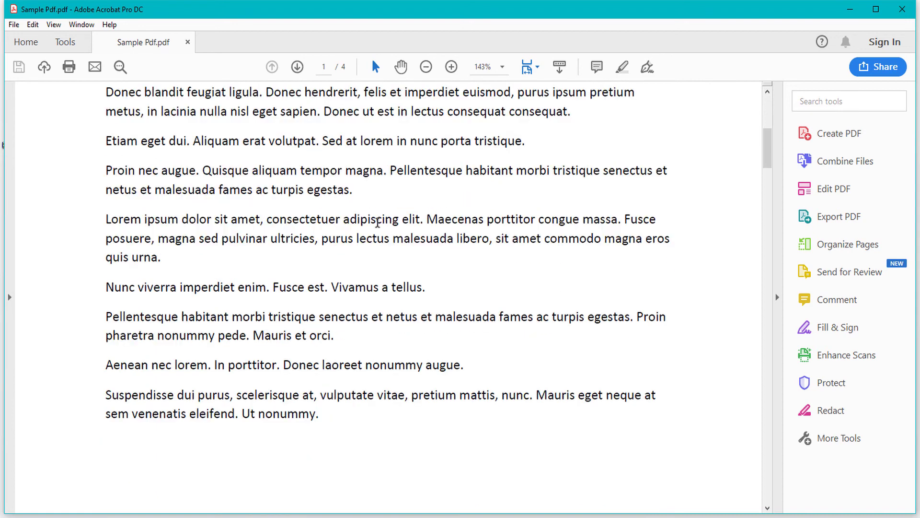
scroll(382, 226, "up", 5)
scroll(273, 198, "up", 2)
scroll(288, 216, "down", 10)
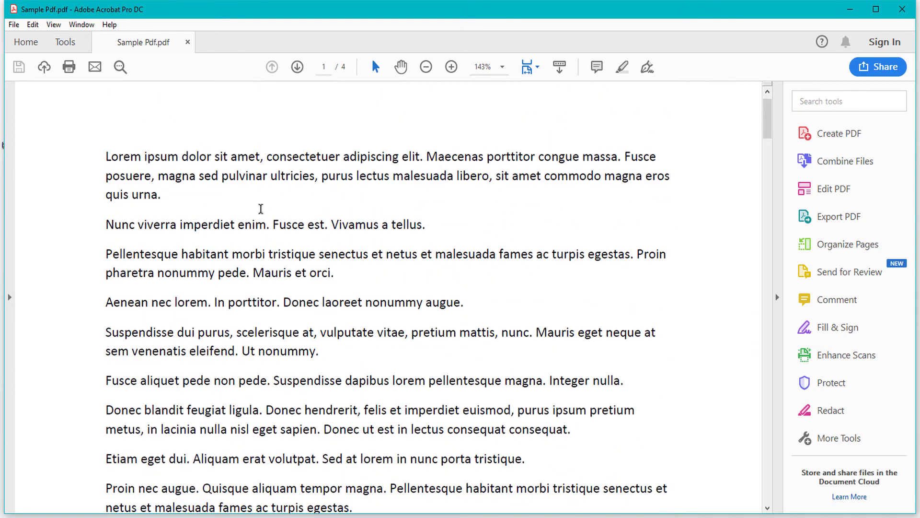
scroll(317, 256, "down", 10)
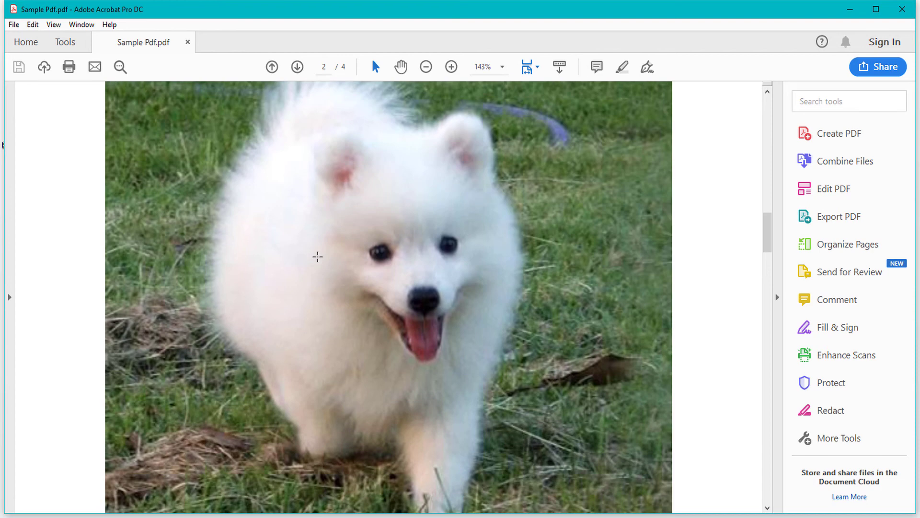
scroll(344, 252, "down", 15)
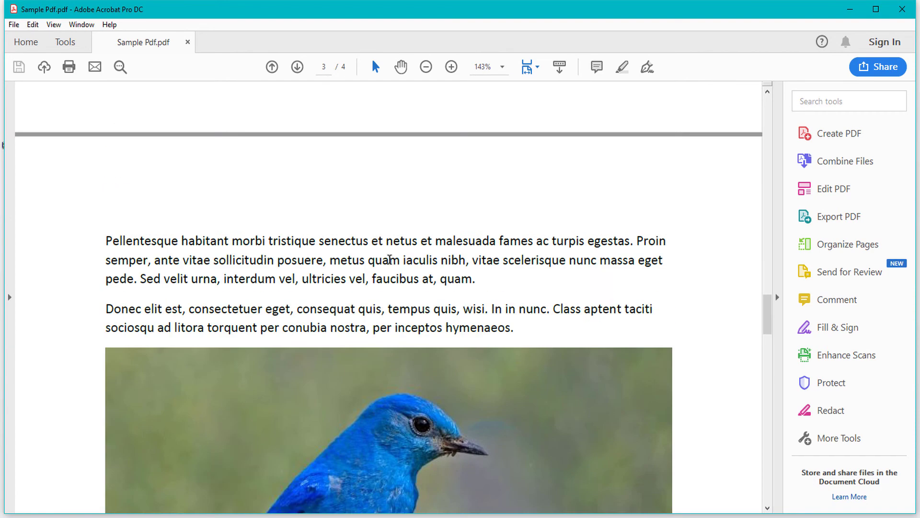
scroll(390, 260, "down", 12)
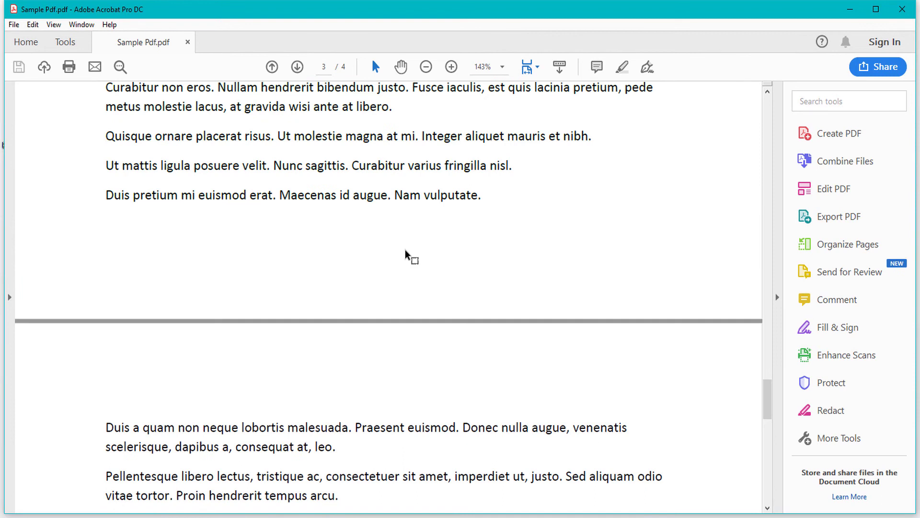
scroll(411, 257, "down", 8)
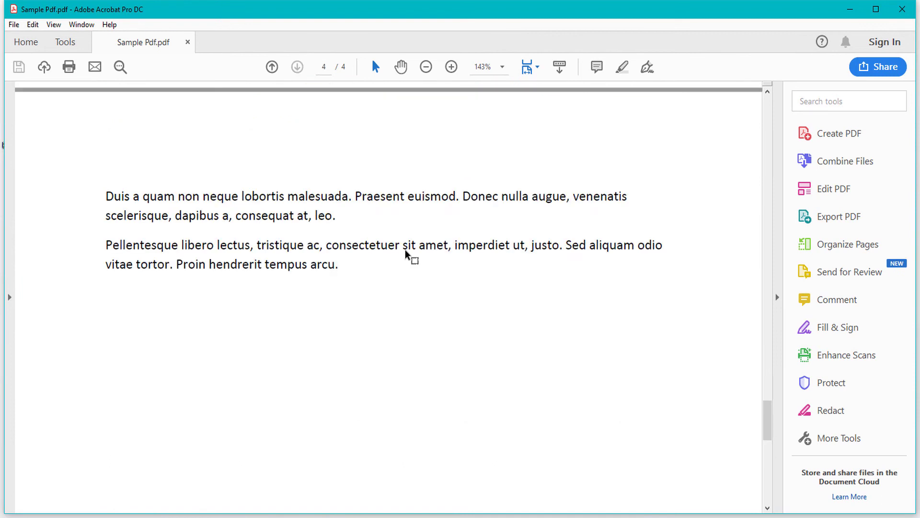
left_click(903, 9)
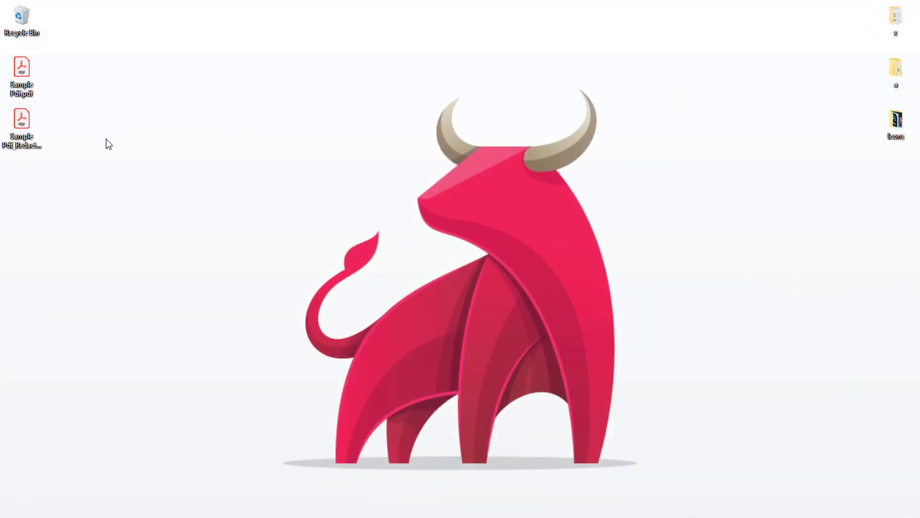
Open Sample Pdf_Redacted.pdf from the Desktop
left_click(28, 129)
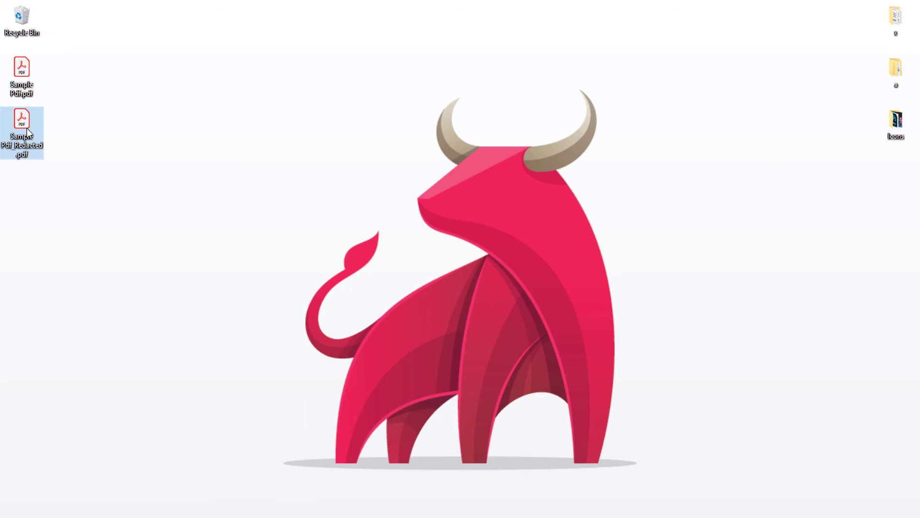
double_click(29, 130)
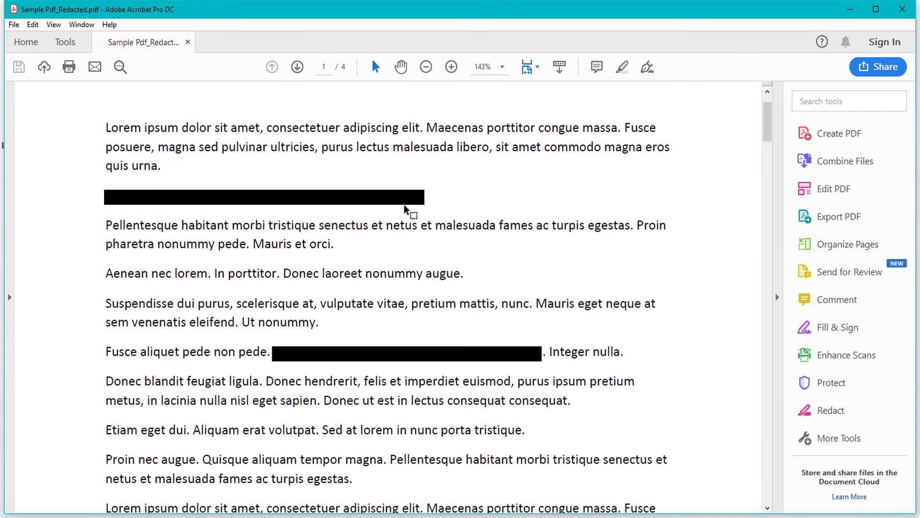
scroll(393, 208, "down", 4)
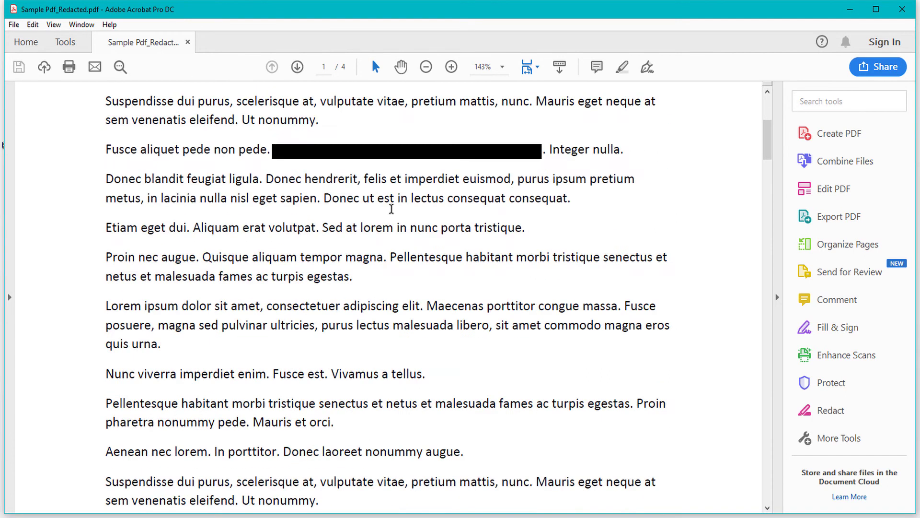
scroll(339, 202, "down", 4)
Scroll through all four pages to verify the black redaction boxes on pages 1–3
scroll(410, 244, "down", 15)
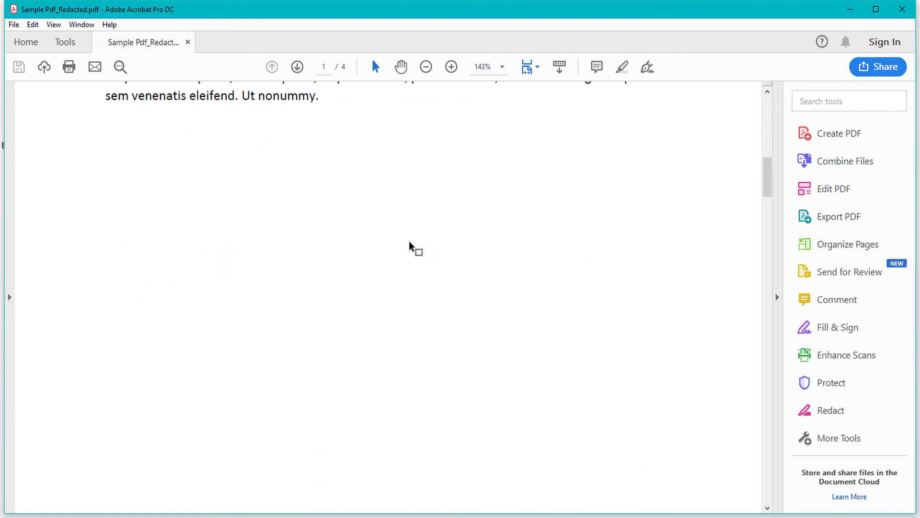
scroll(410, 242, "up", 4)
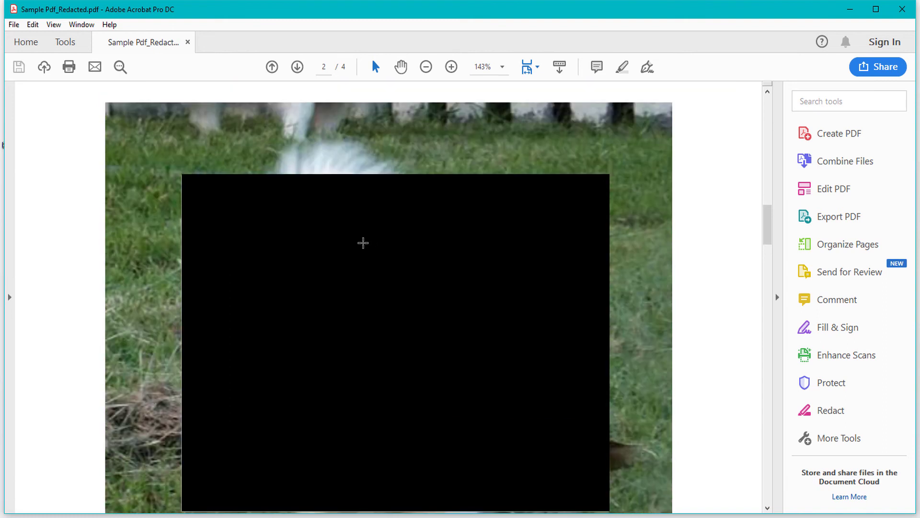
scroll(471, 266, "down", 9)
scroll(471, 264, "down", 7)
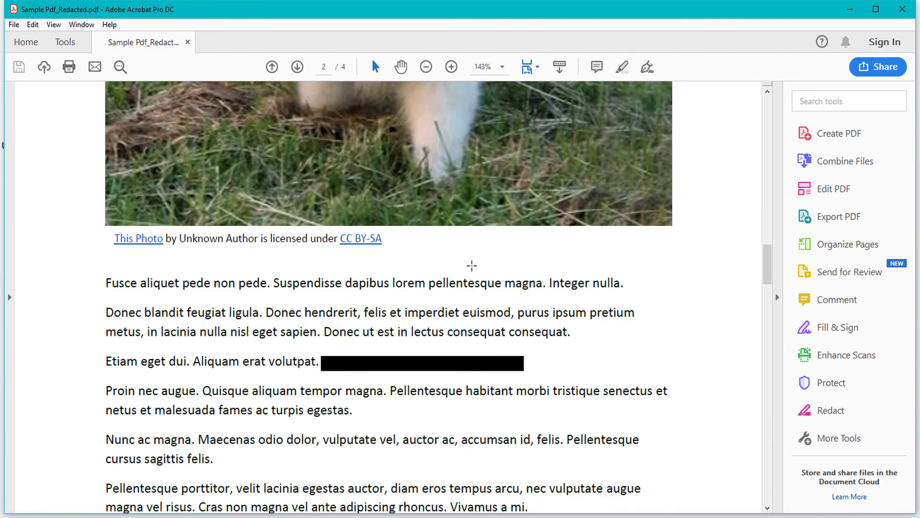
scroll(464, 265, "up", 3)
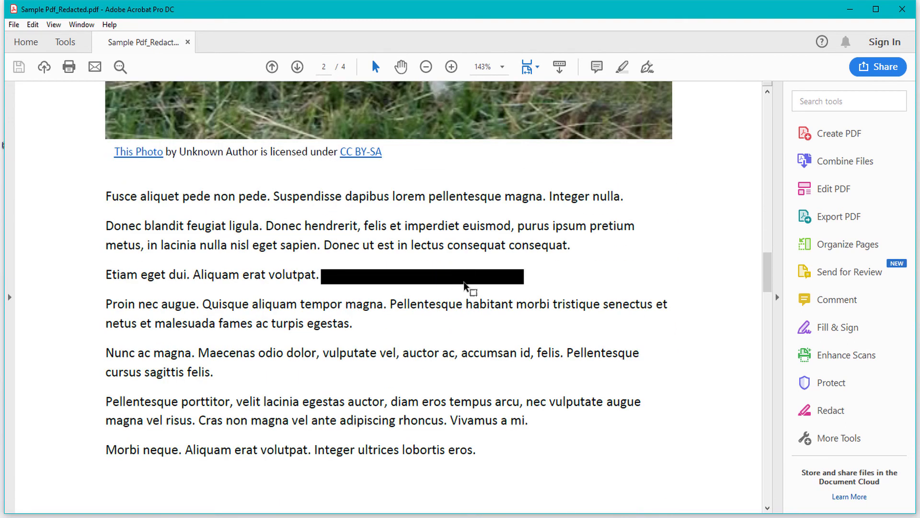
scroll(464, 283, "down", 15)
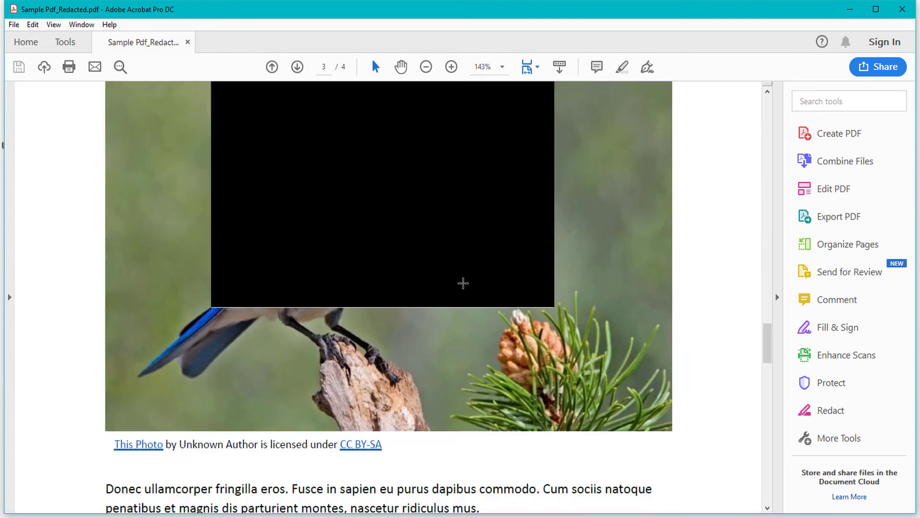
scroll(463, 283, "down", 16)
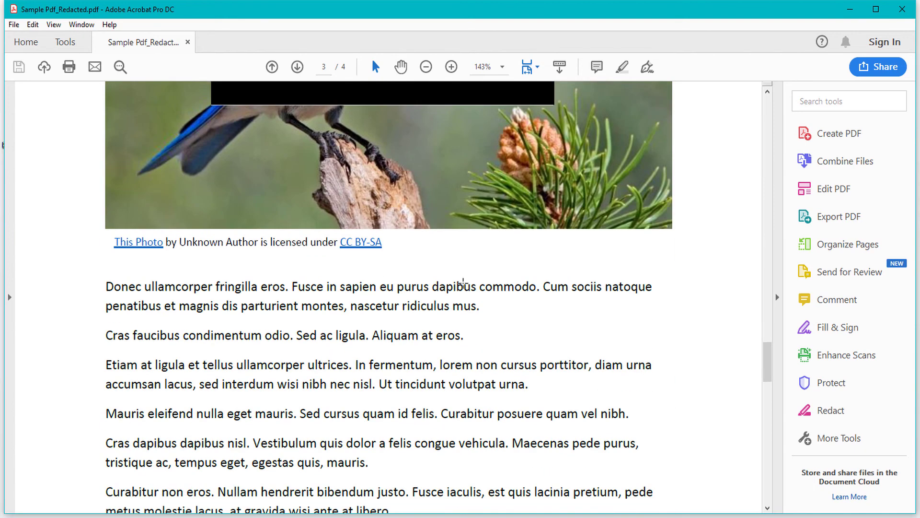
scroll(465, 283, "up", 15)
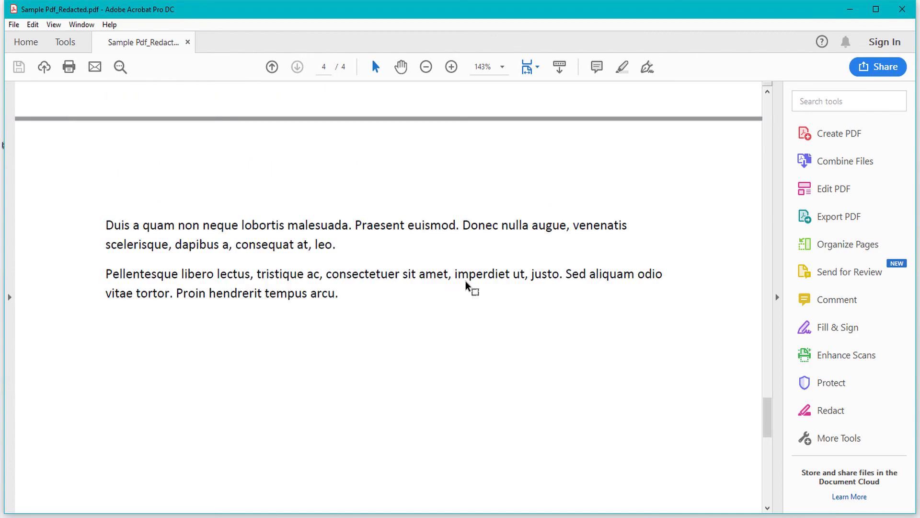
scroll(463, 283, "up", 15)
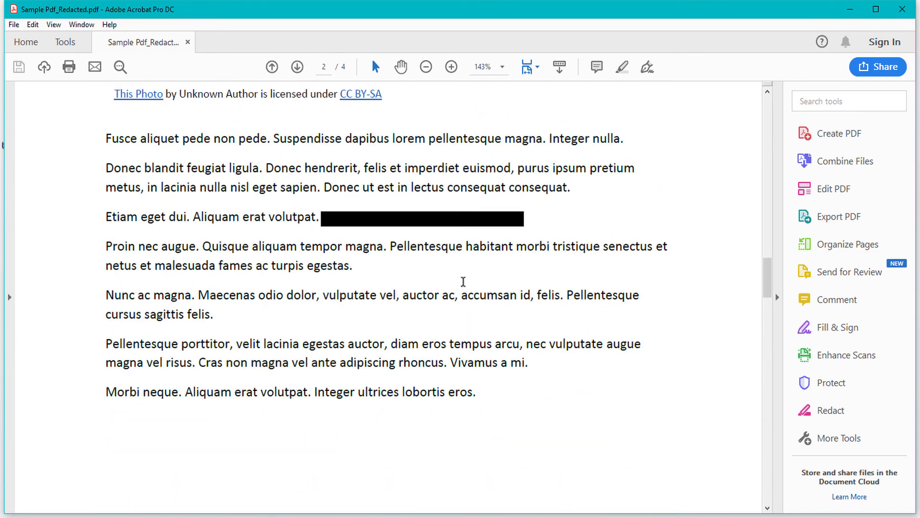
scroll(463, 283, "up", 6)
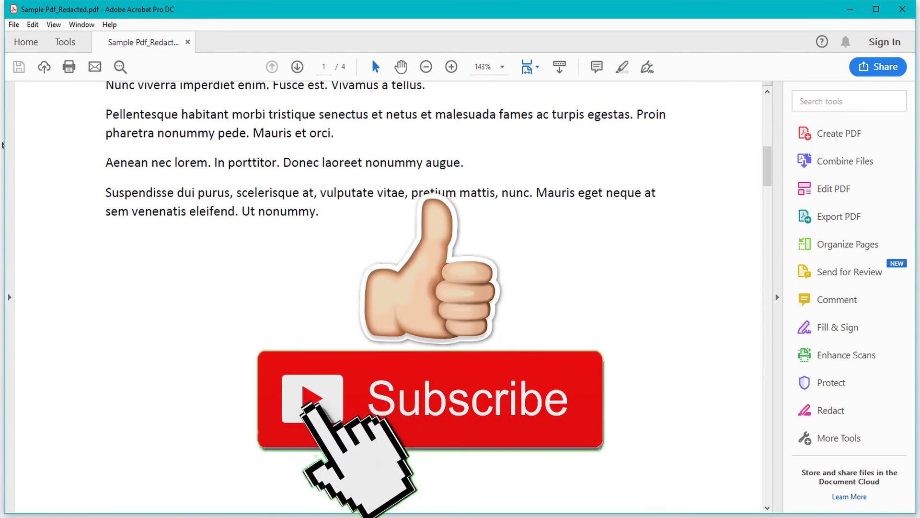
scroll(463, 283, "up", 6)
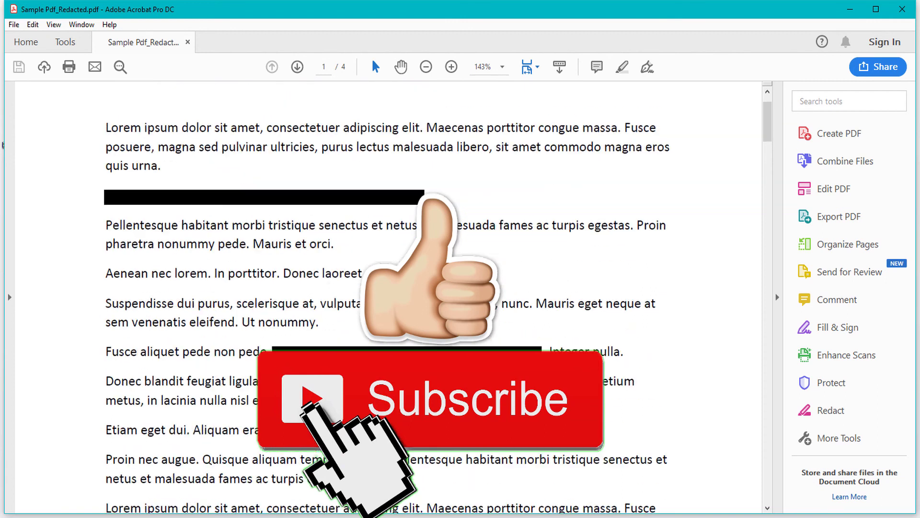